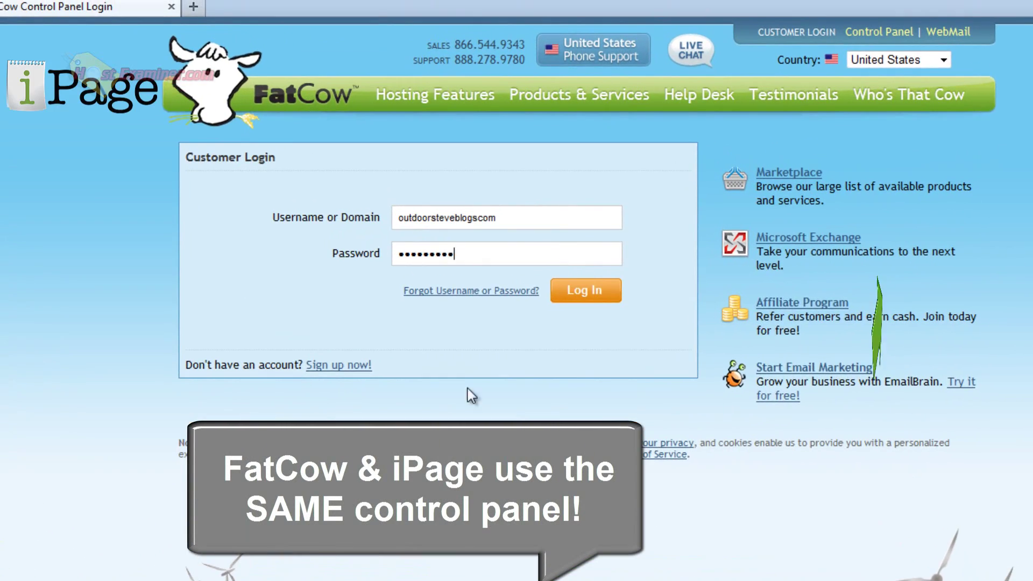
Step: Log in to the FatCow control panel with the prefilled username and password
click(587, 290)
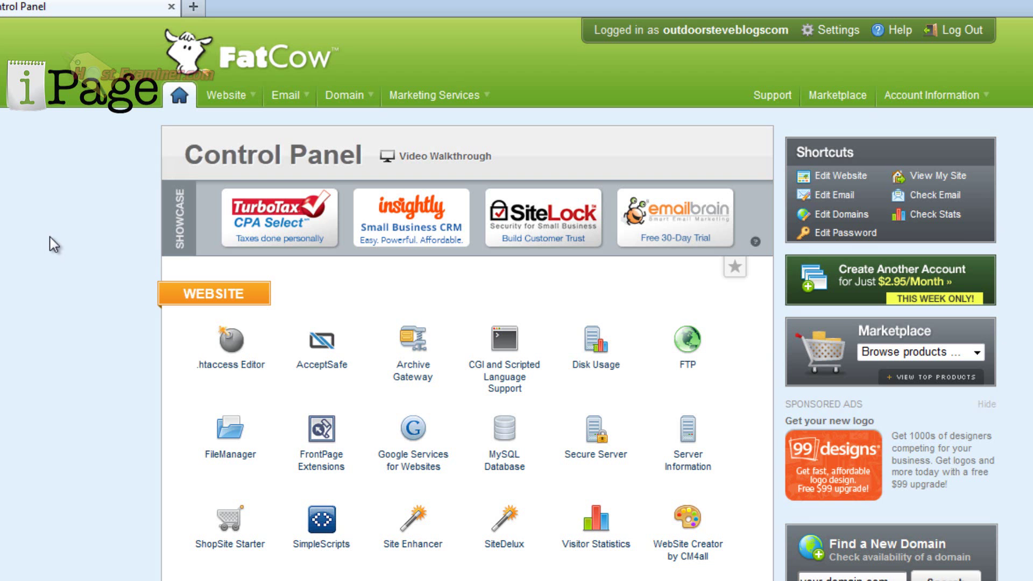
Step: Open MailCentral from the control panel's Email section
scroll(58, 240, down, 5)
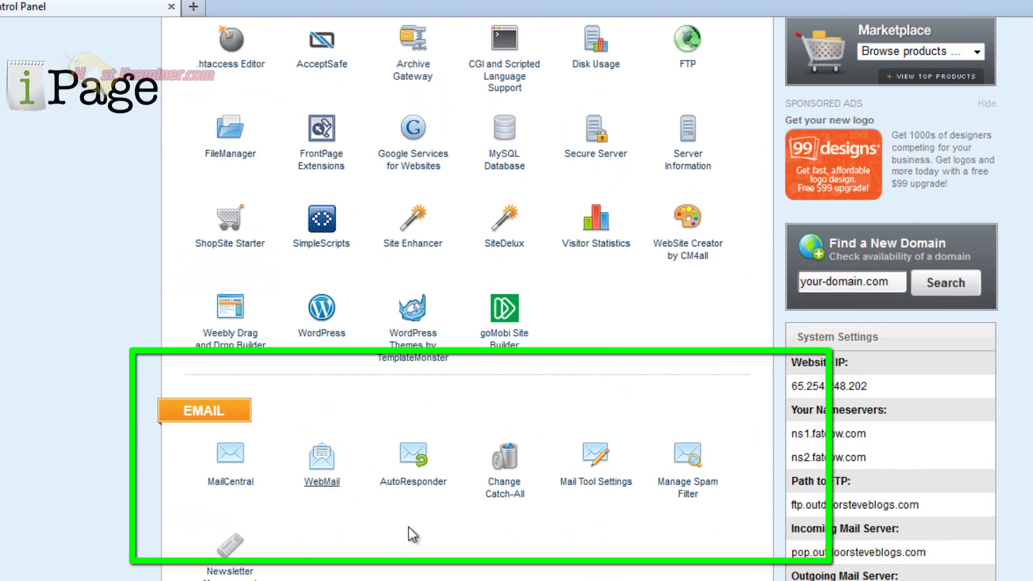
click(223, 458)
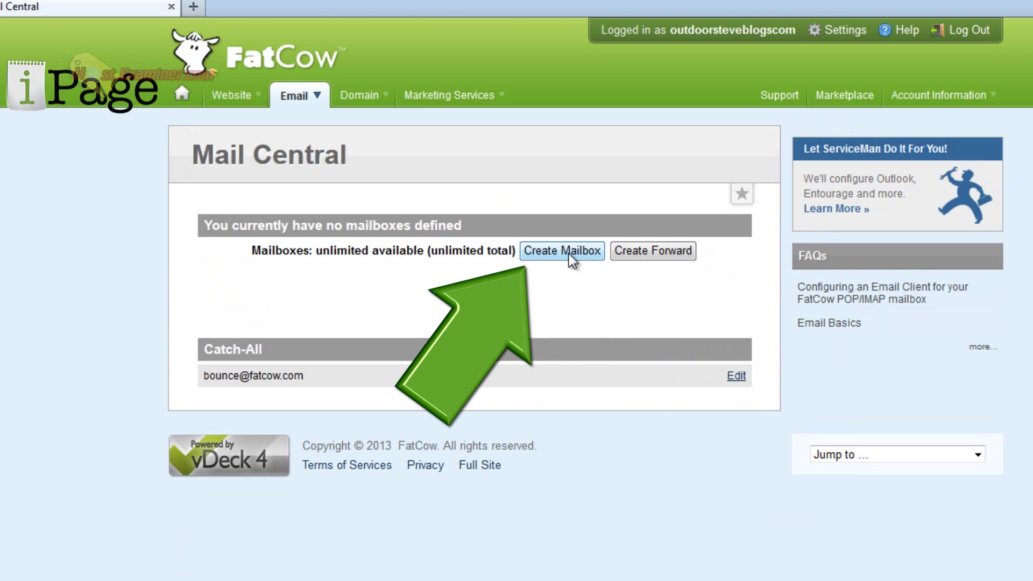
Step: Create a Standard mailbox named ContactMe with a password and submit it
click(570, 258)
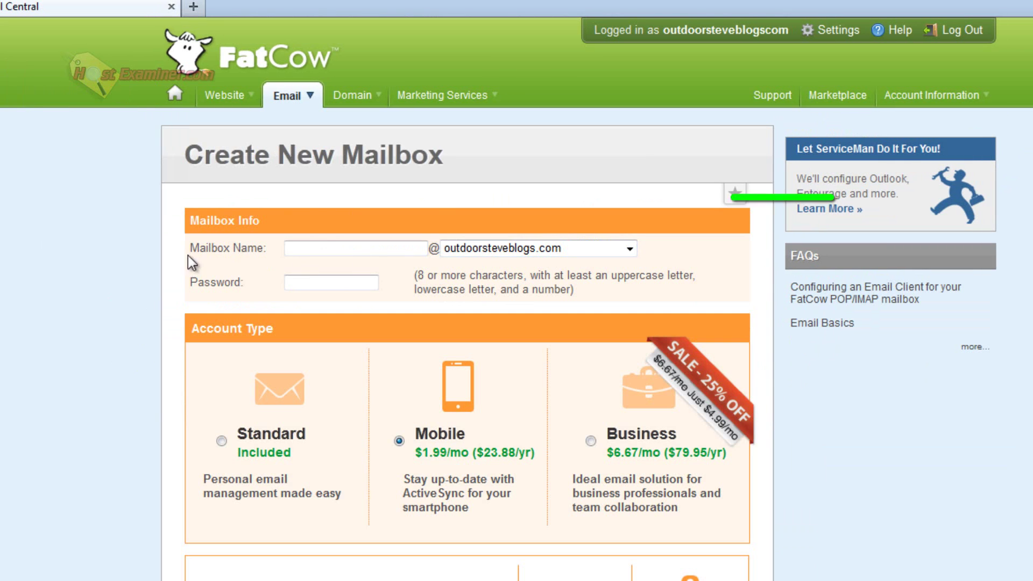
click(313, 243)
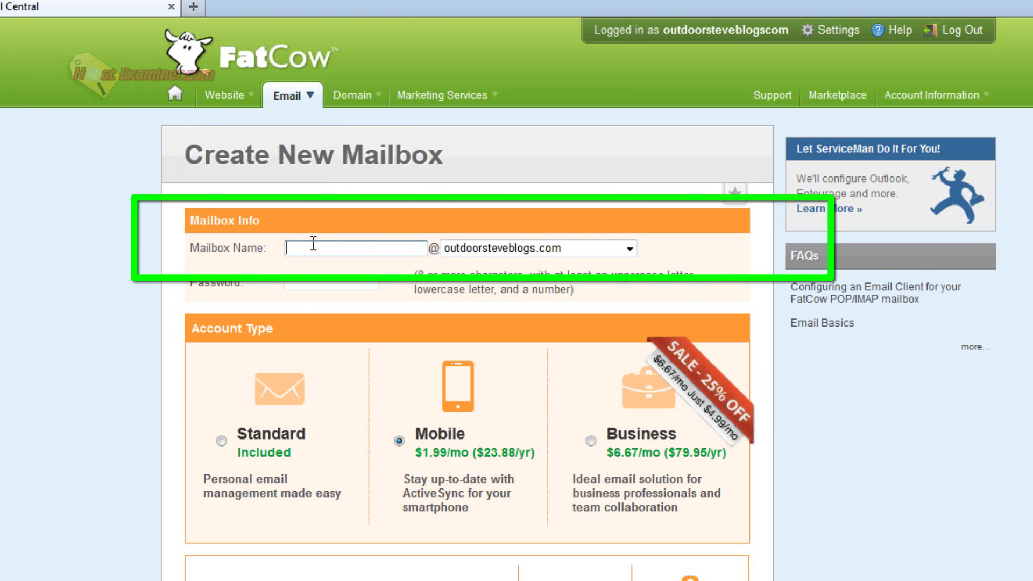
text(con)
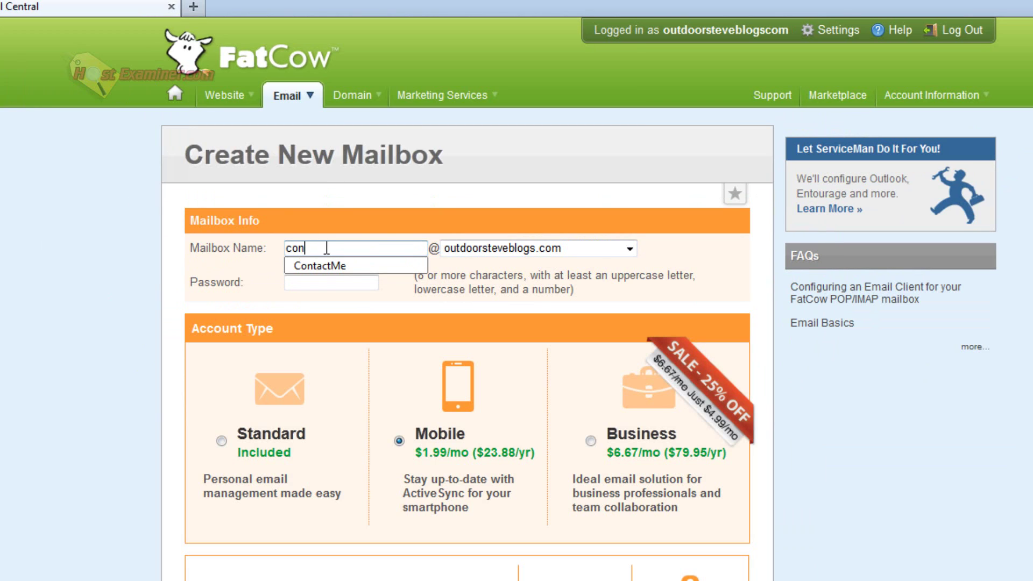
click(340, 266)
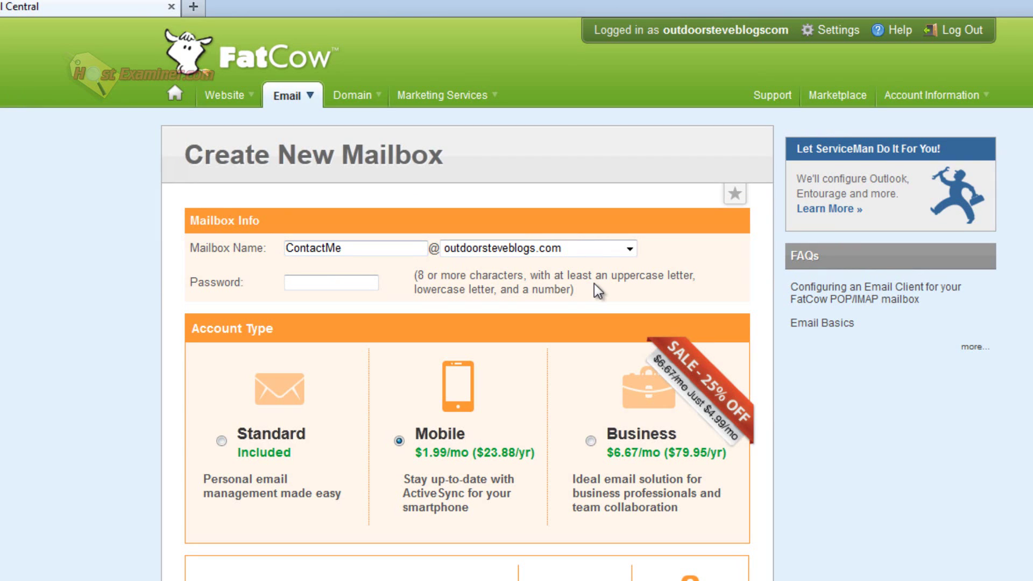
key(Tab)
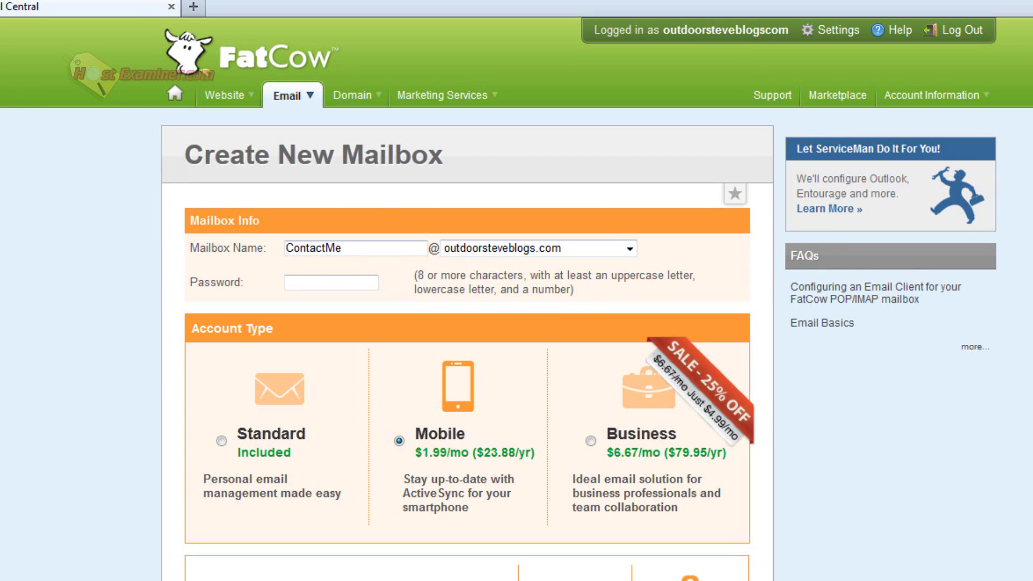
text(*********)
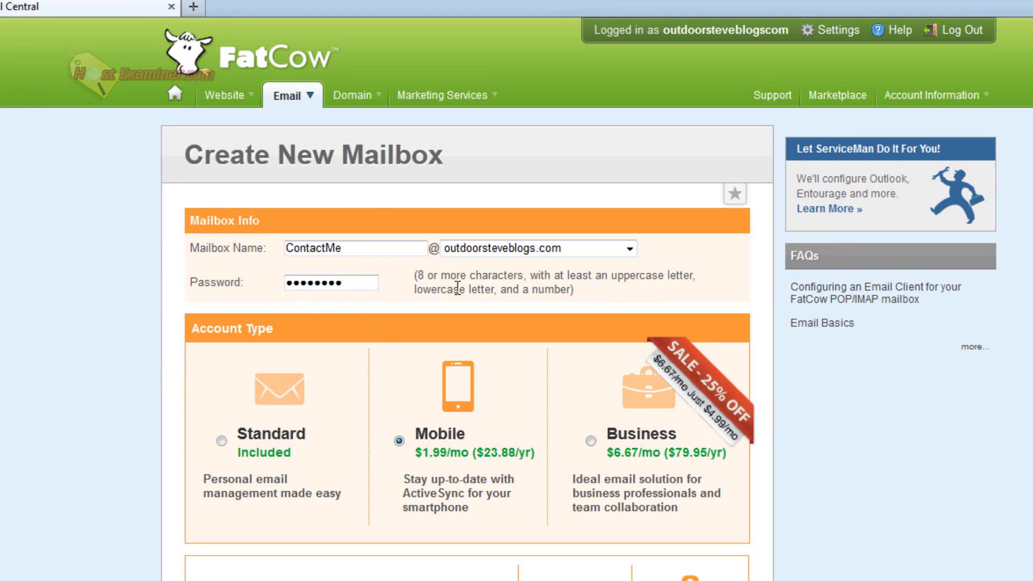
click(221, 441)
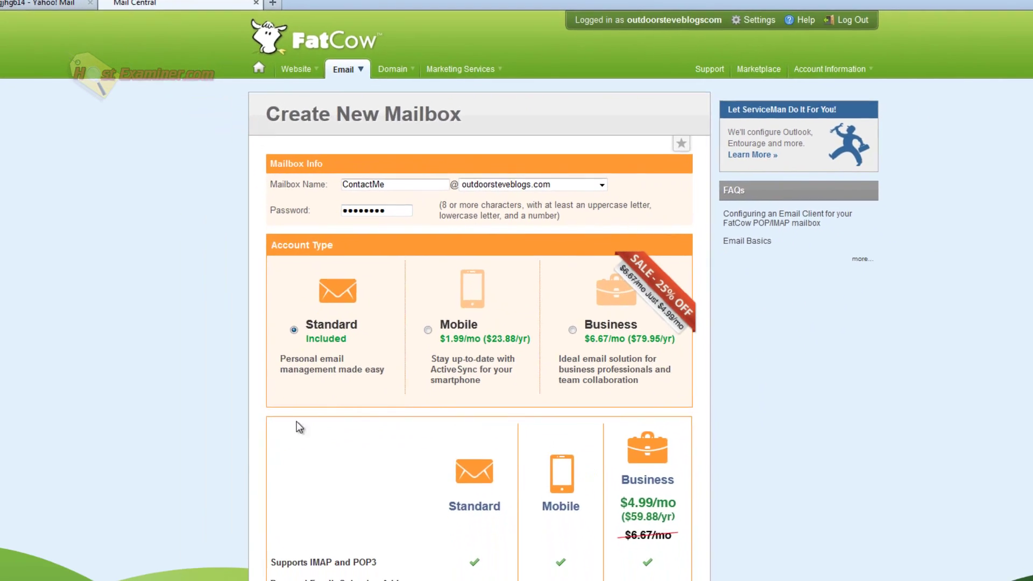
scroll(161, 523, down, 10)
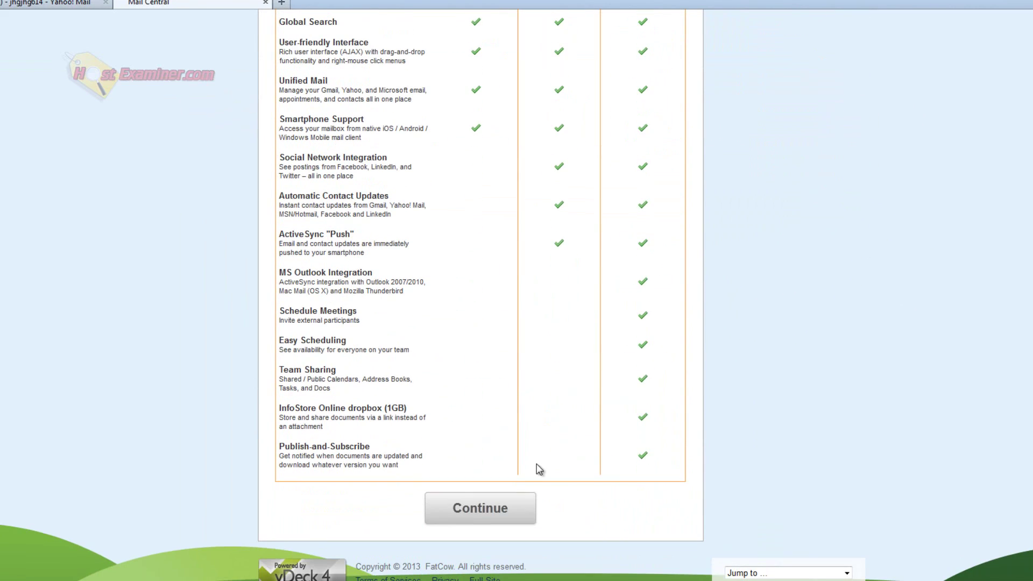
click(478, 508)
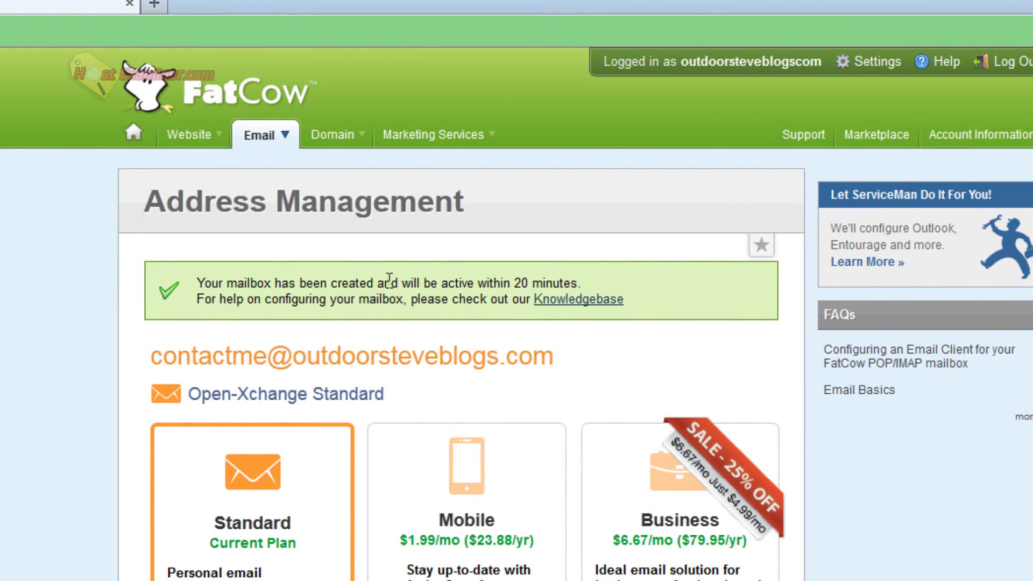
Step: Return to the control panel home and scroll down to the Email section
click(127, 131)
scroll(18, 475, down, 6)
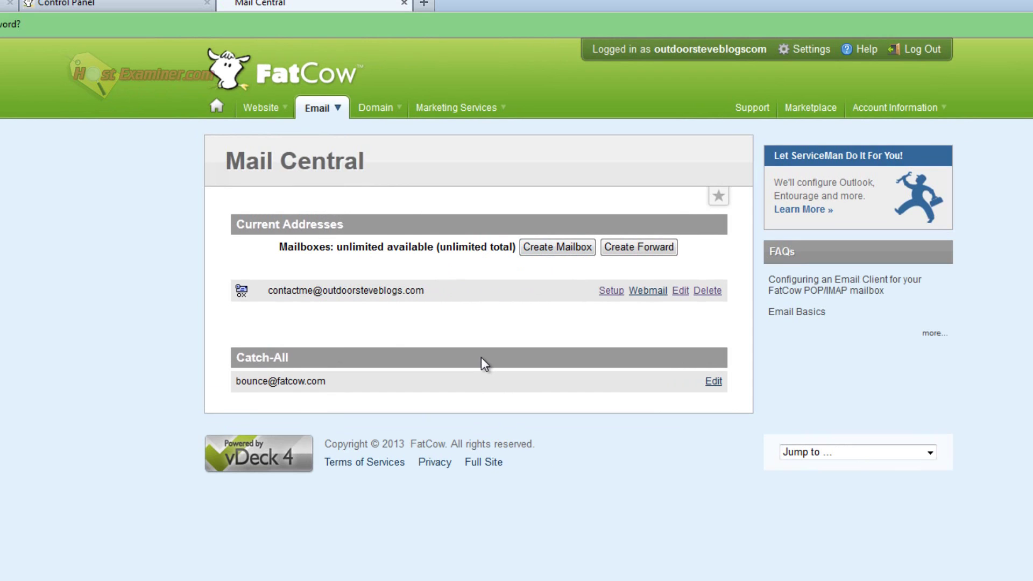
scroll(569, 271, down, 1)
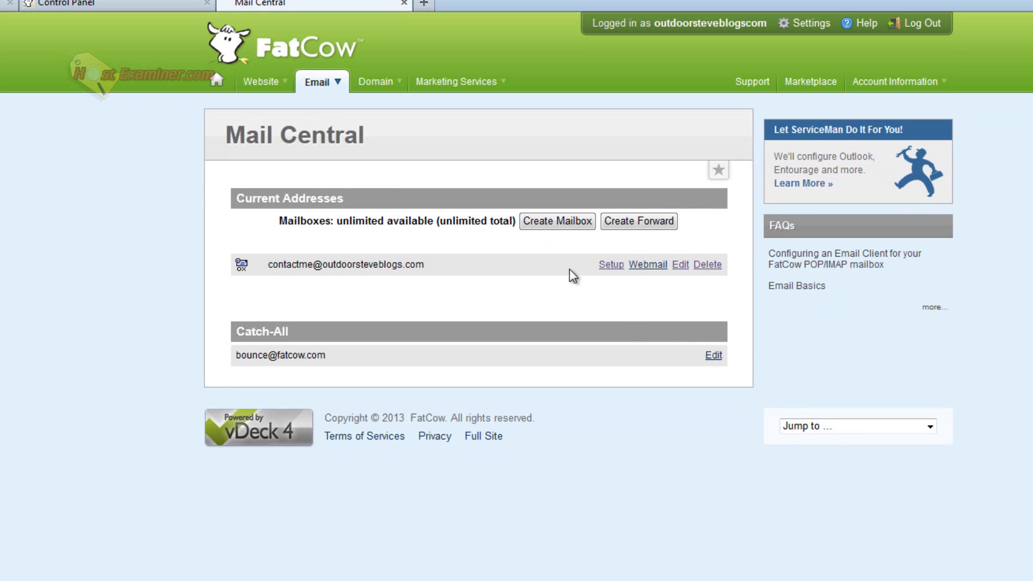
click(610, 264)
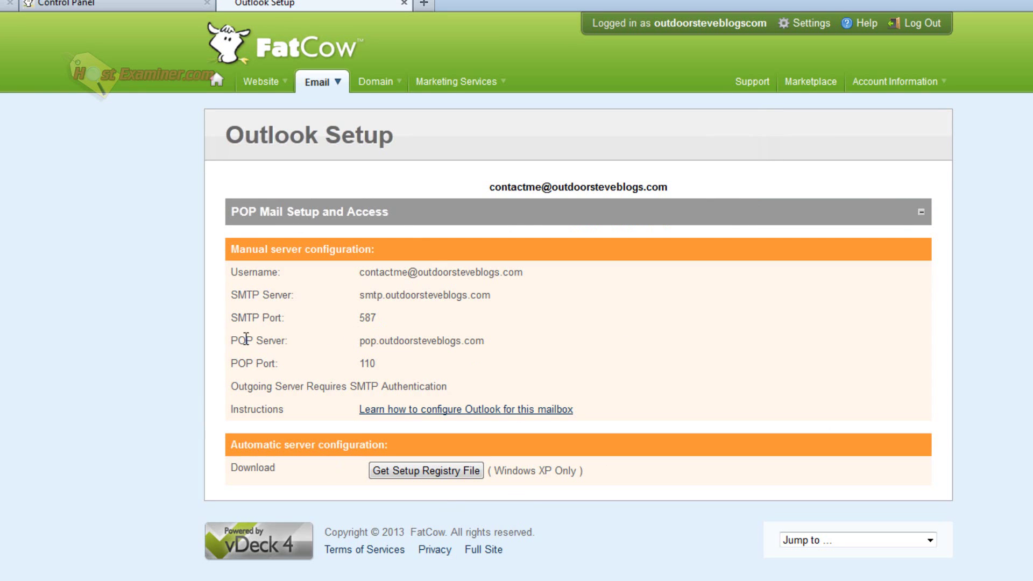
key(alt+Left)
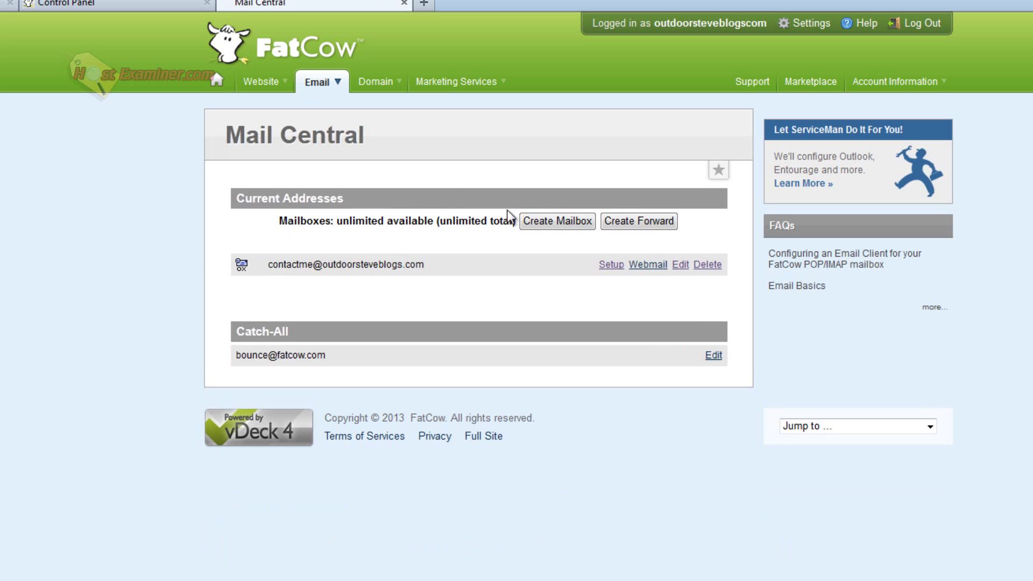
Step: Go to the WebMail sign-in page and enter the new mailbox's address
click(217, 89)
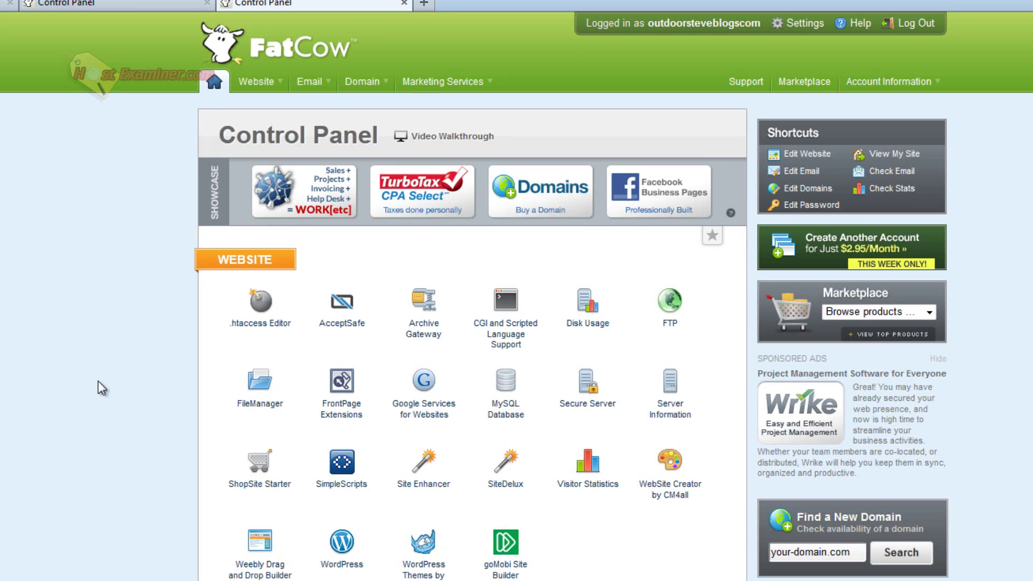
scroll(98, 381, down, 7)
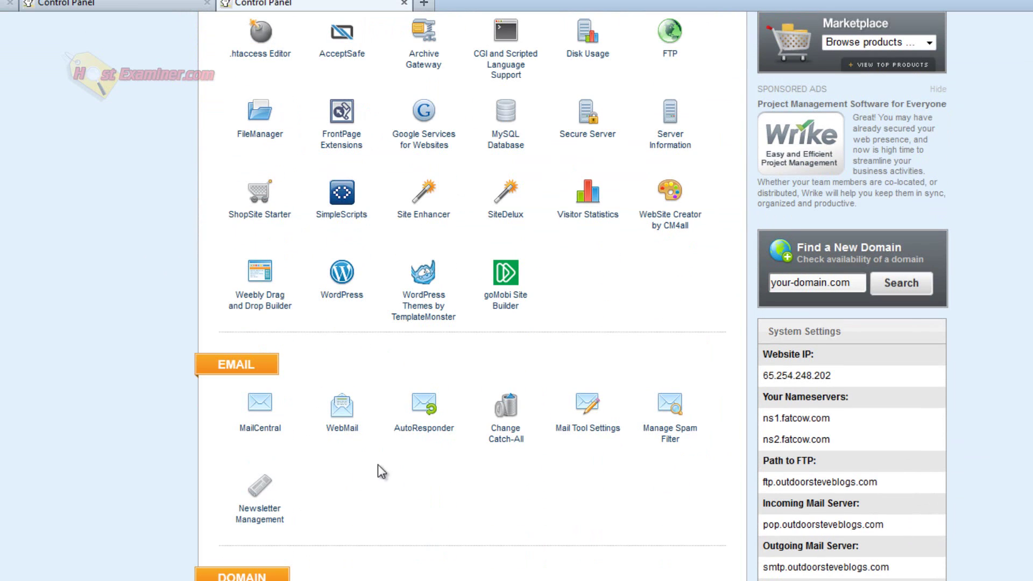
click(334, 424)
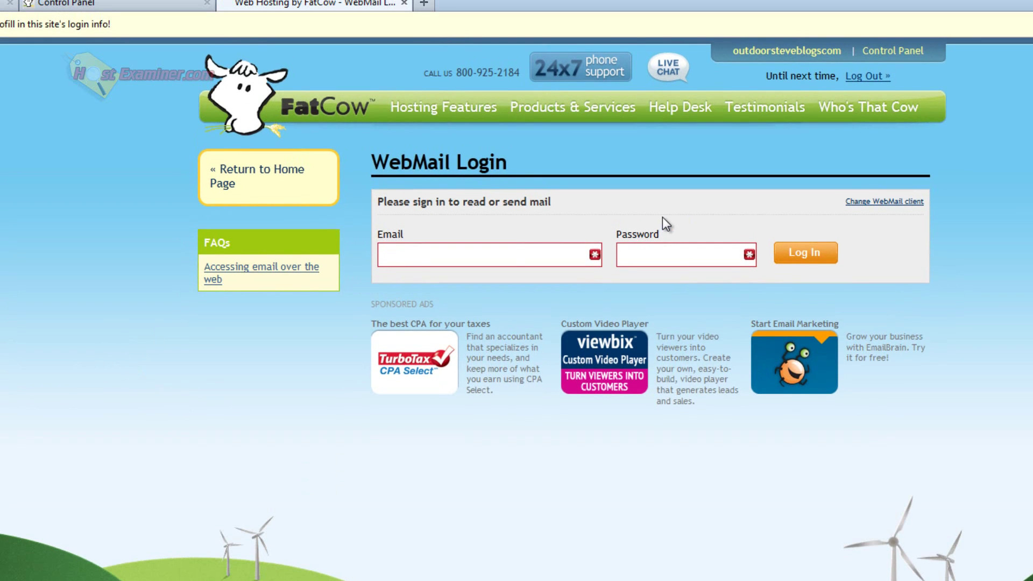
text(contactme@)
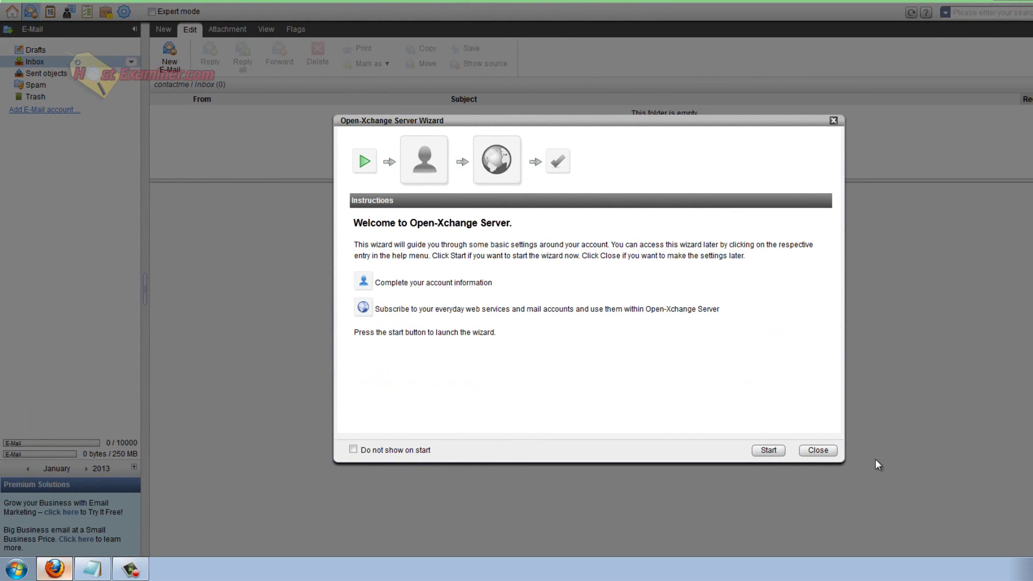
Step: Close the Open-Xchange Server Wizard to reveal the empty Inbox
click(825, 452)
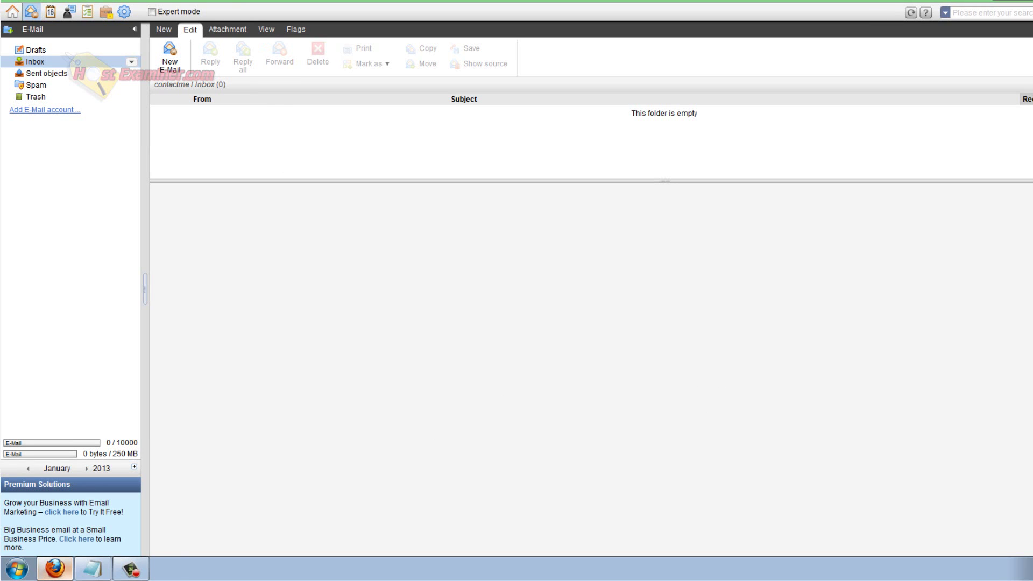
Step: Reopen Mail Central listing ContactMe, check the webmail inbox tab, then return to Mail Central
key(alt+Left)
scroll(194, 198, down, 6)
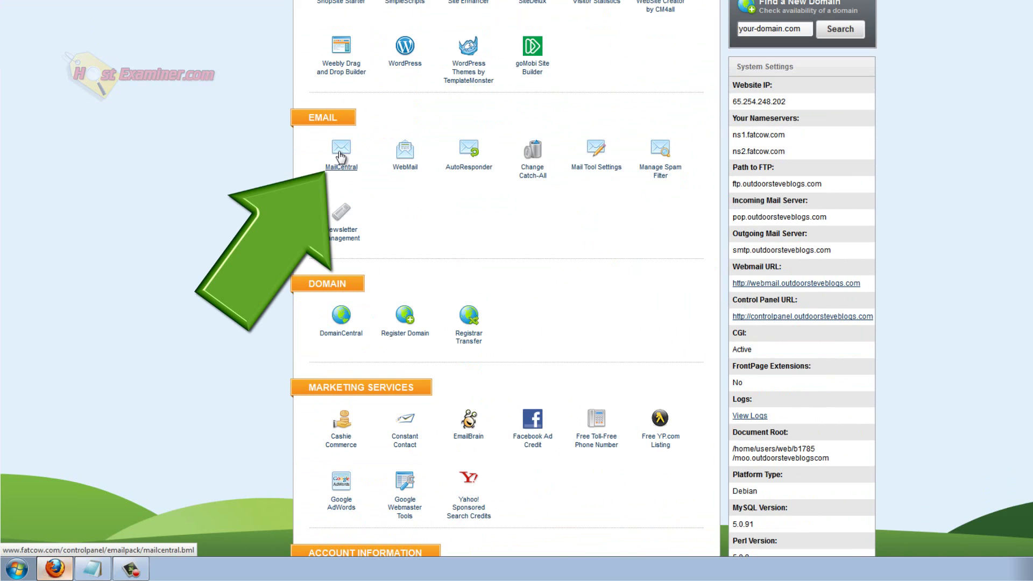
click(340, 158)
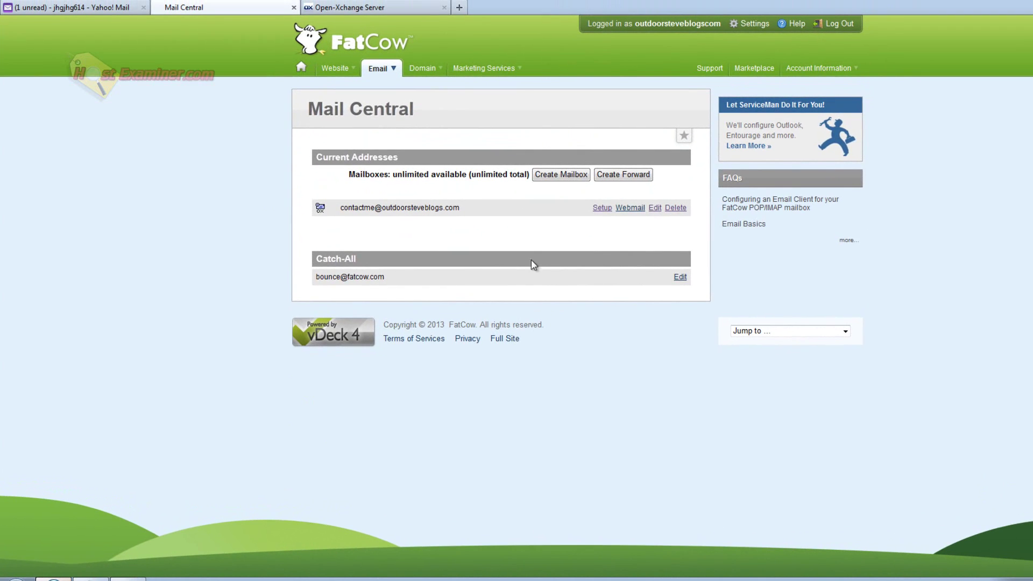
drag(363, 207, 462, 207)
click(452, 188)
click(369, 7)
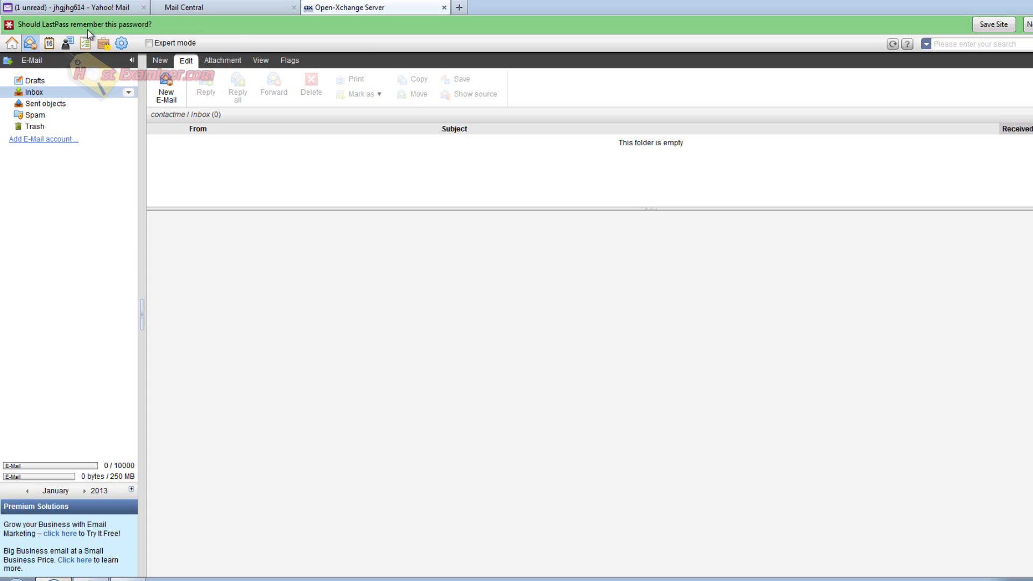
click(247, 13)
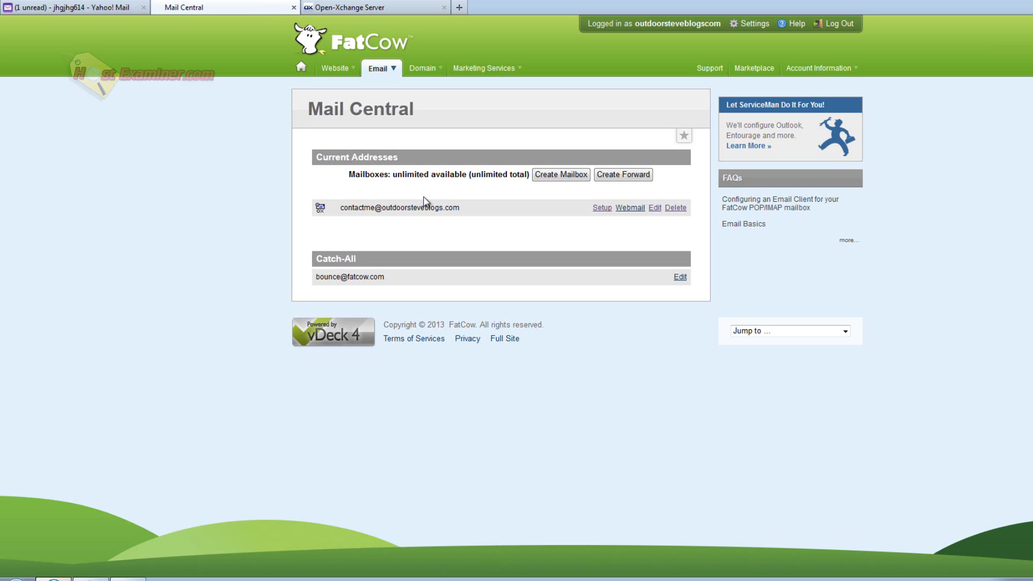
Step: In ContactMe's Forwards section, add the pasted Yahoo address as a forward destination
click(657, 210)
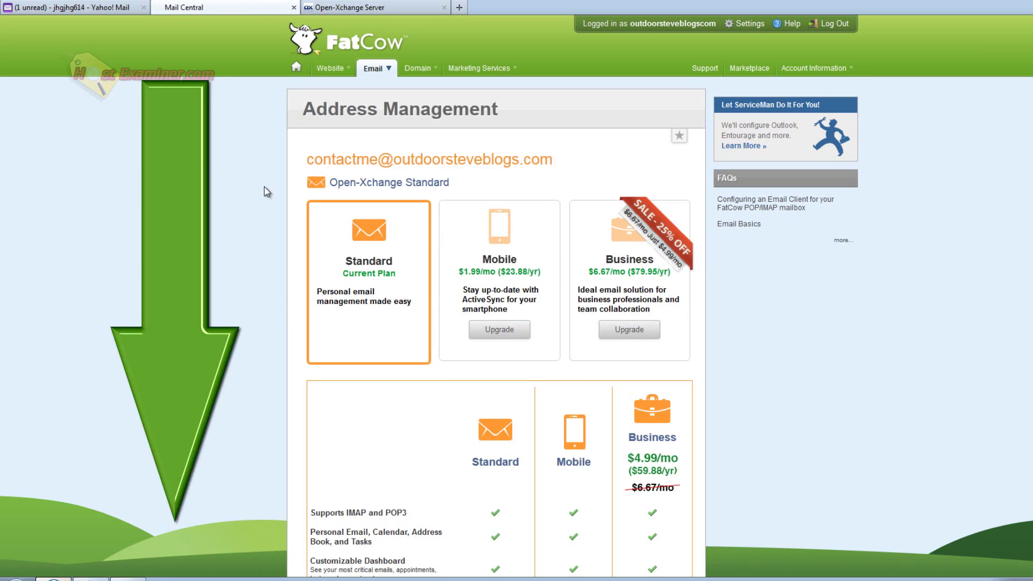
scroll(209, 151, down, 2)
scroll(210, 152, down, 10)
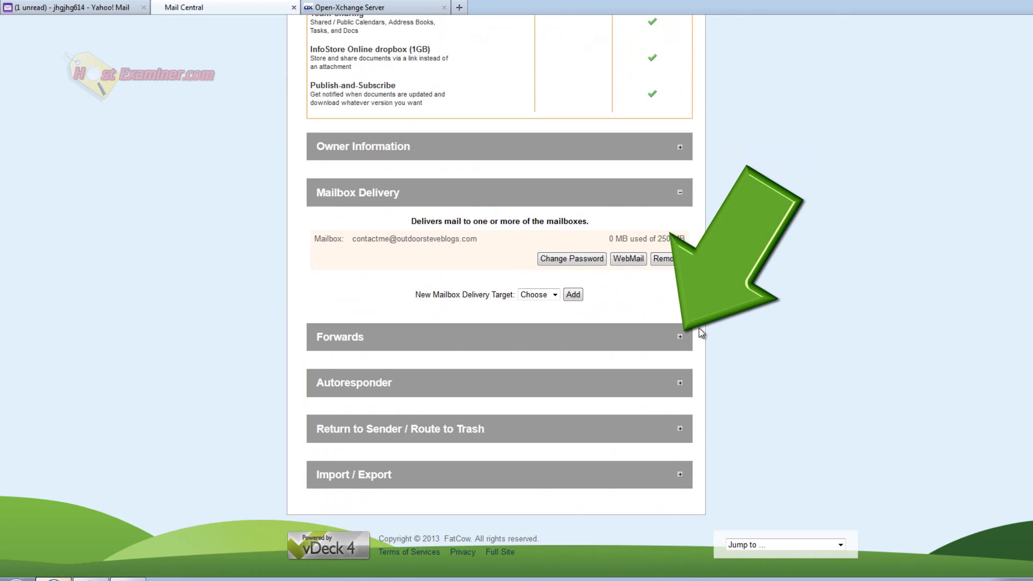
click(680, 339)
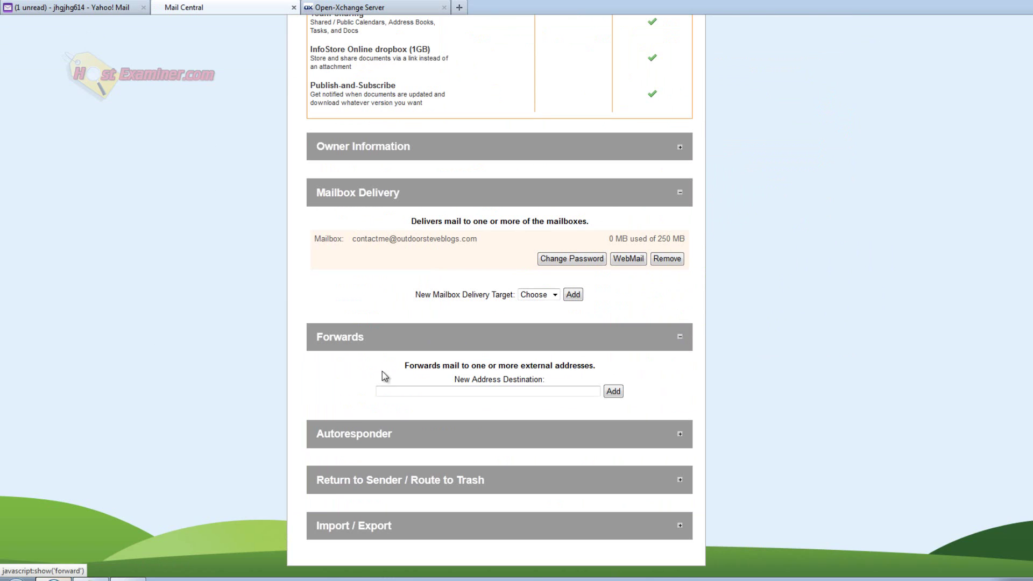
scroll(361, 385, down, 1)
click(452, 341)
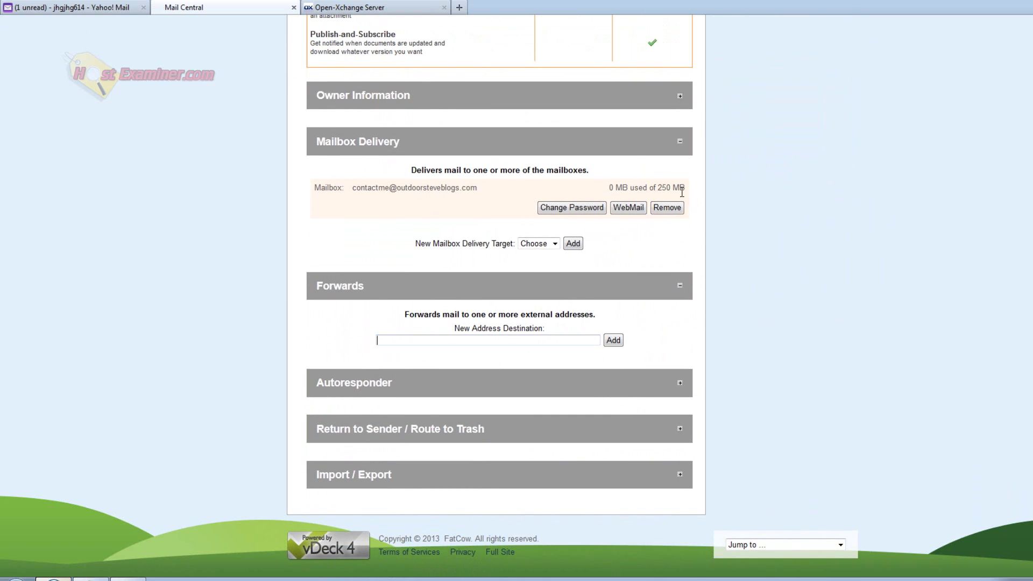
key(ctrl+v)
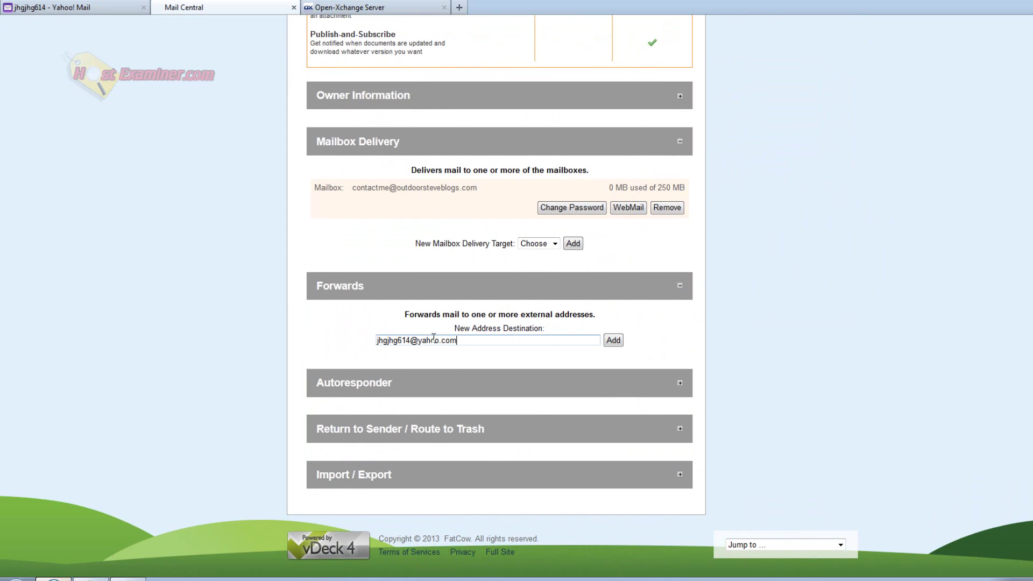
click(613, 340)
Step: Scroll down to review the newly added forward address
scroll(239, 325, down, 10)
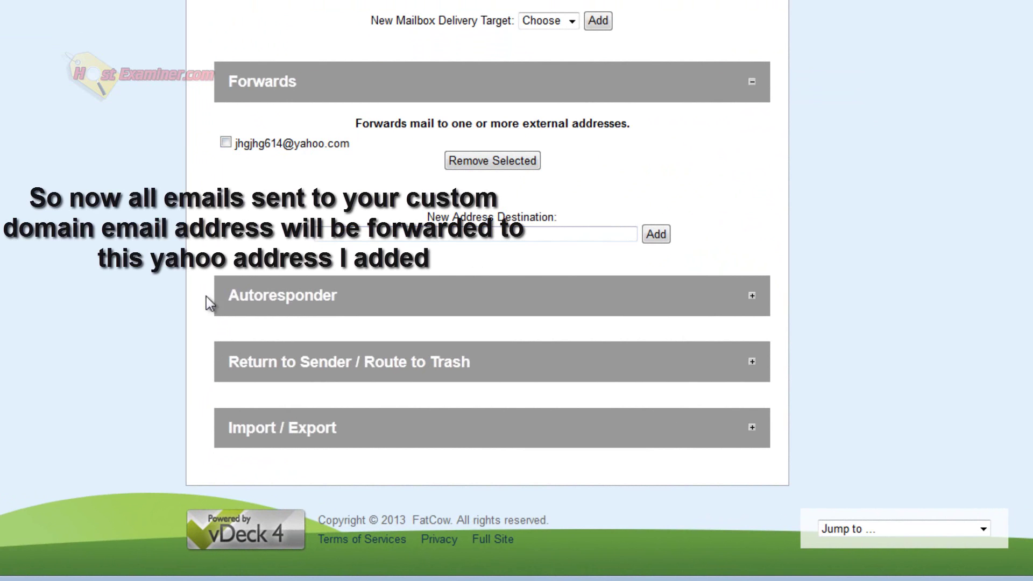
drag(226, 300, 569, 317)
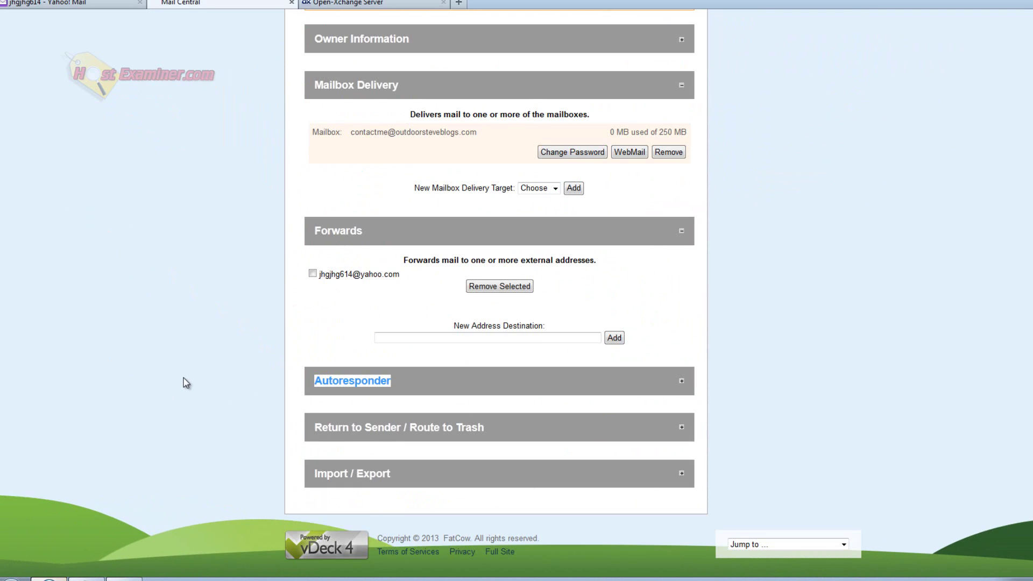
click(185, 383)
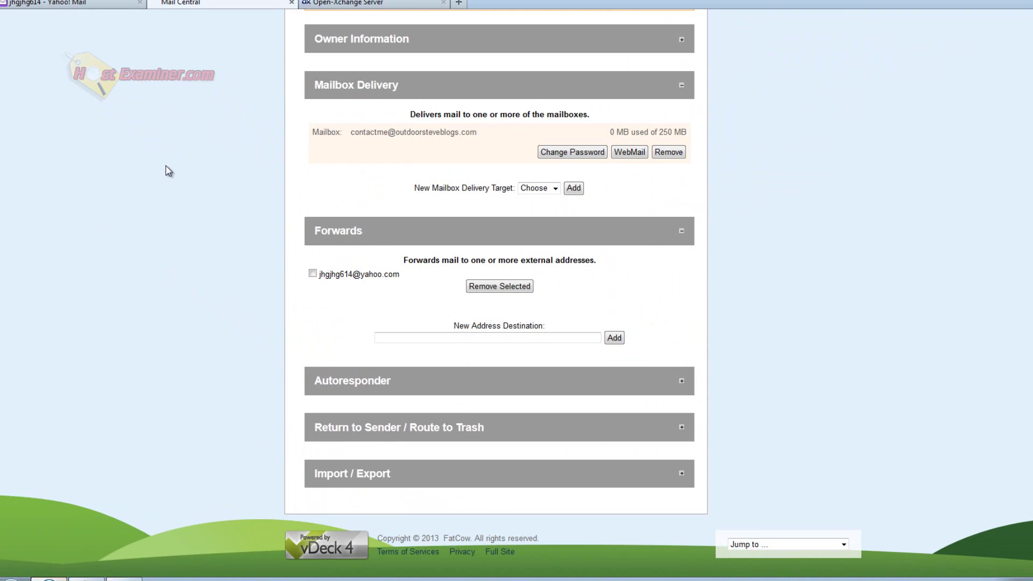
drag(406, 276, 322, 274)
click(161, 125)
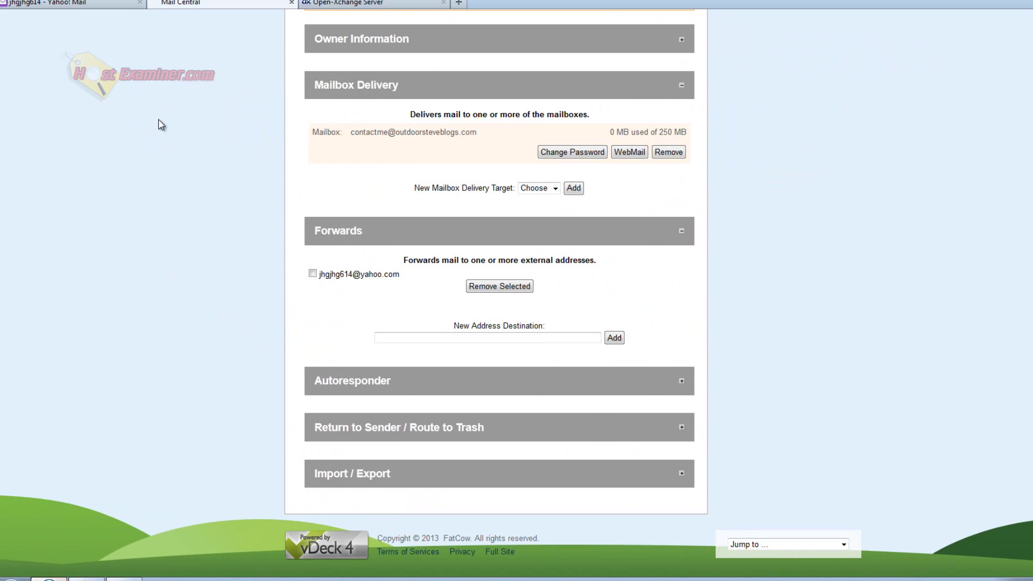
Step: In Yahoo Mail, open Settings > Mail Options > Mail Accounts and review the sending name
click(78, 6)
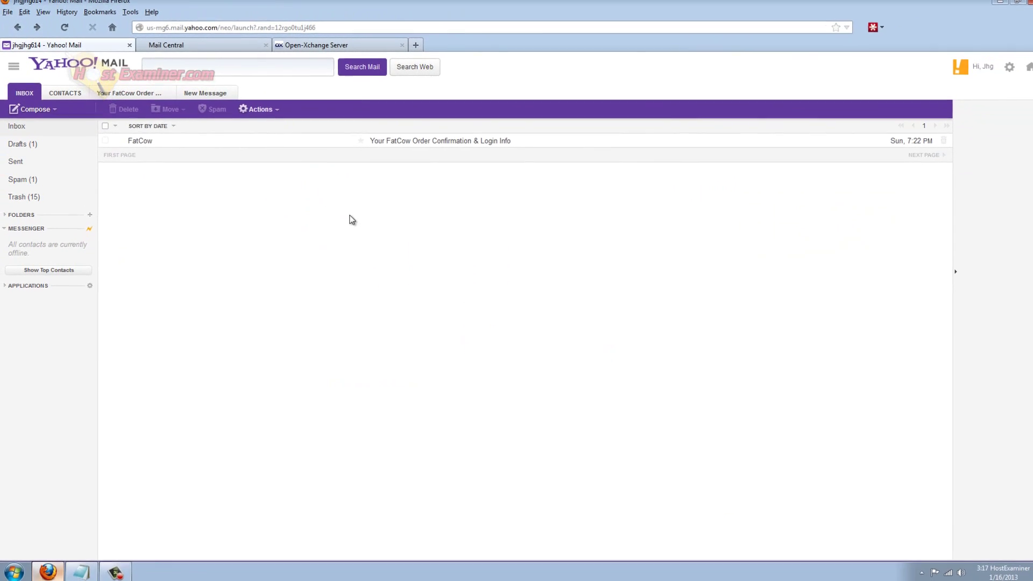
click(1005, 71)
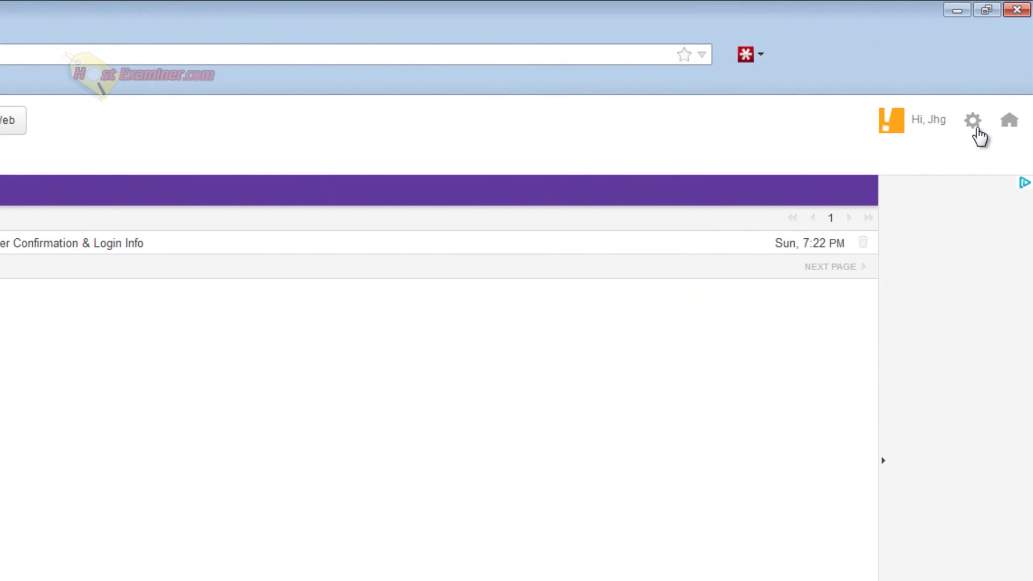
click(962, 184)
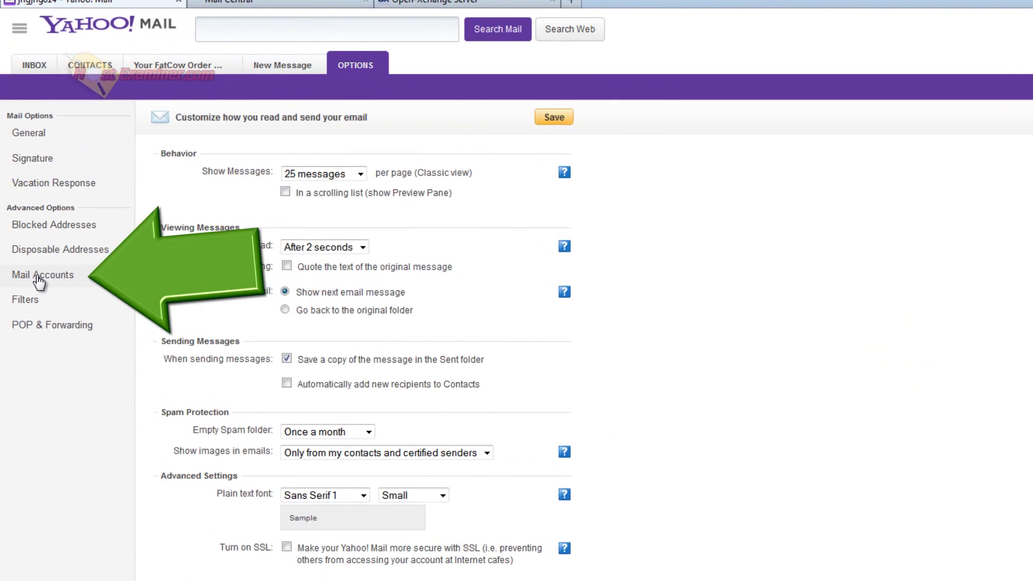
click(39, 281)
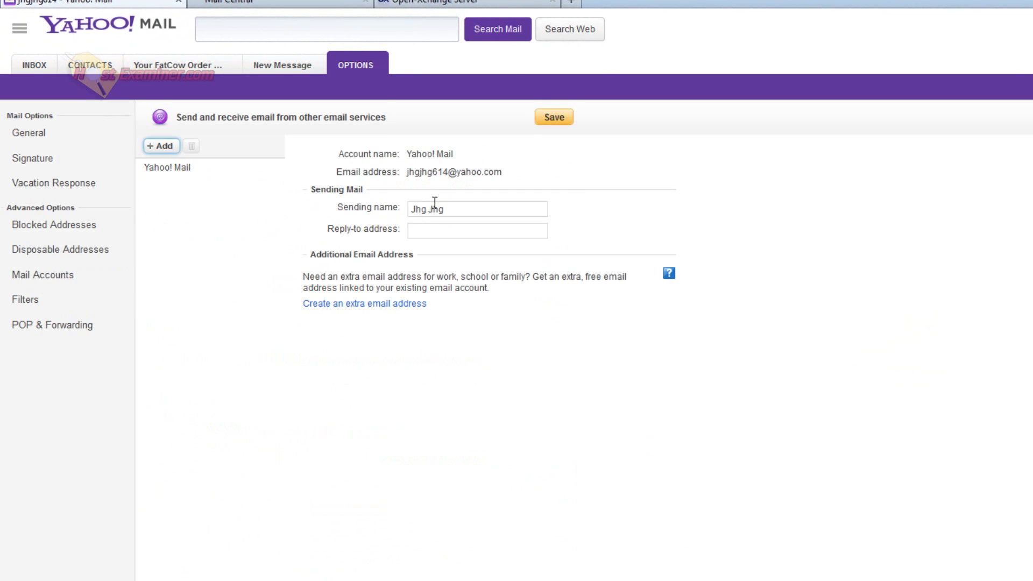
drag(479, 212, 411, 220)
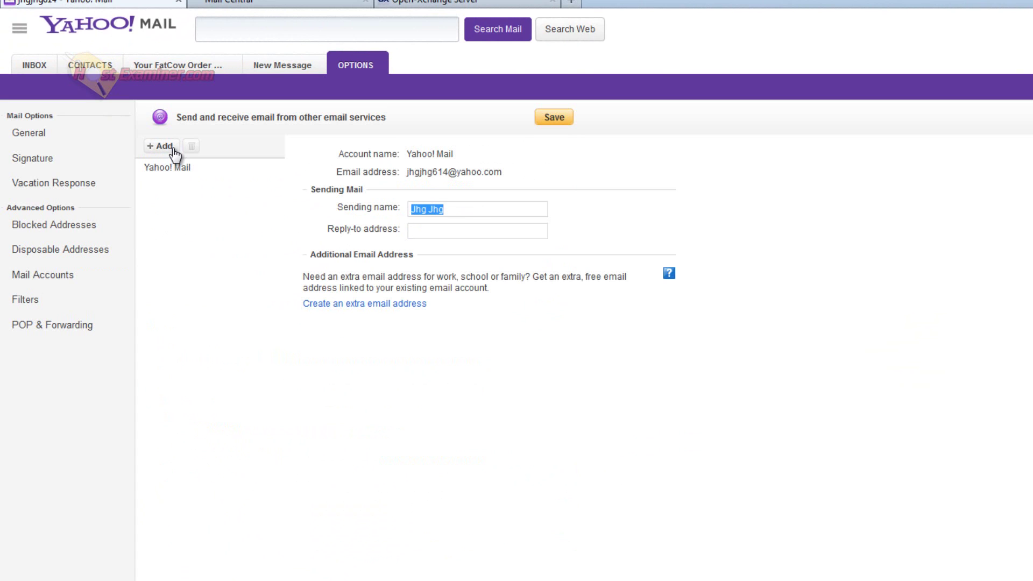
click(157, 267)
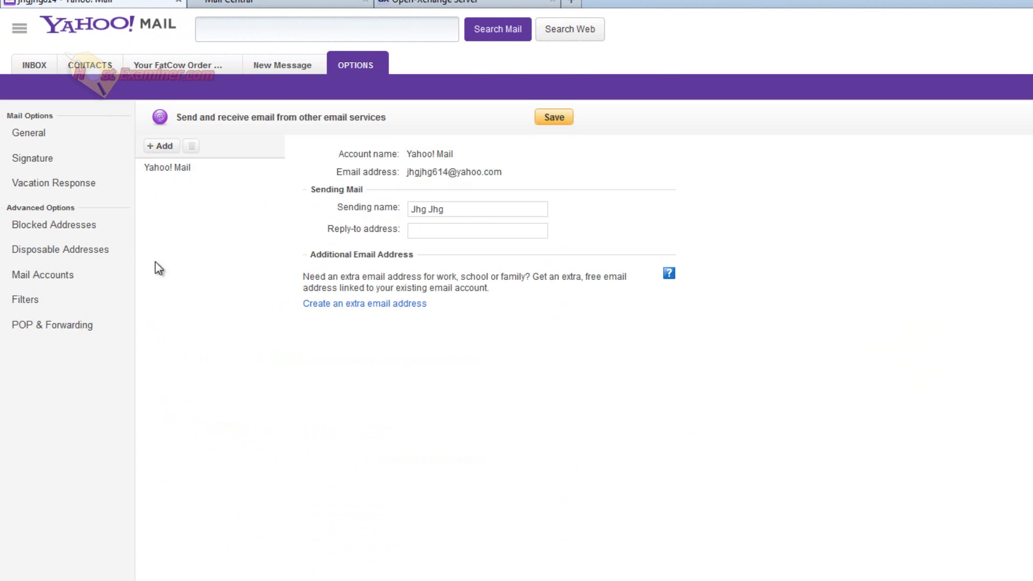
Step: Add the copied custom-domain address as a send-only account named 'contact me'
click(158, 148)
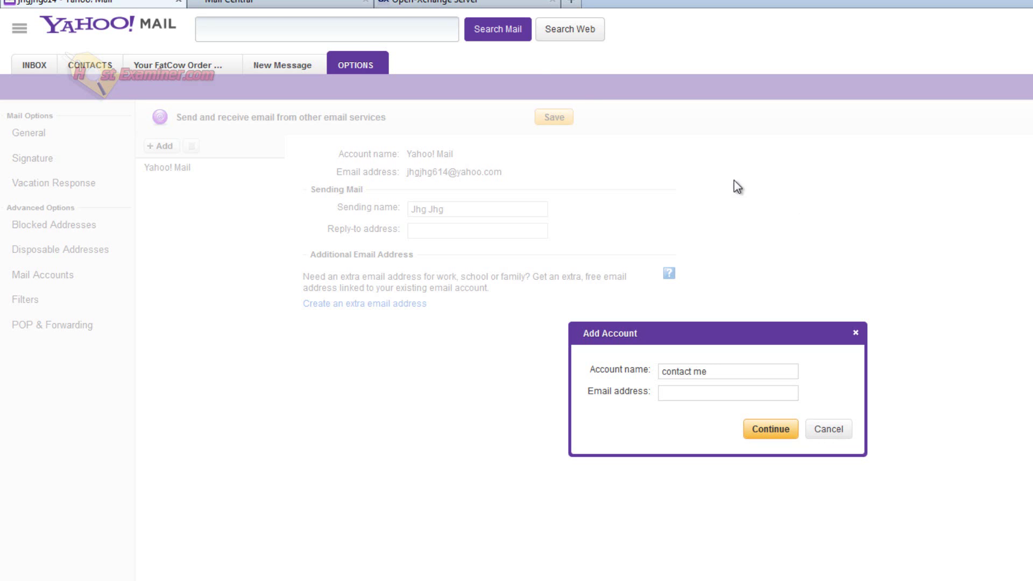
click(279, 3)
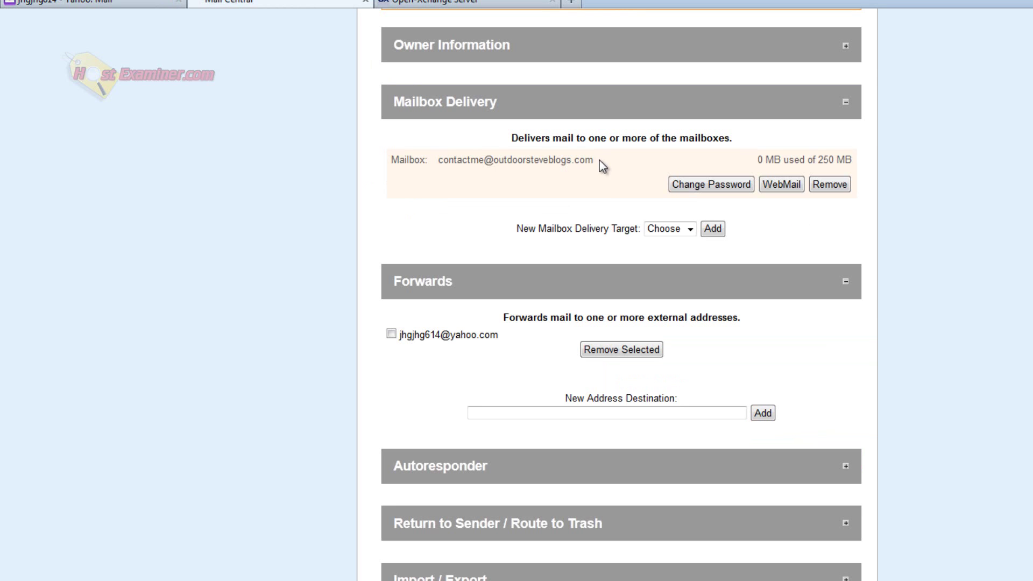
drag(599, 167, 437, 168)
key(ctrl+c)
click(144, 3)
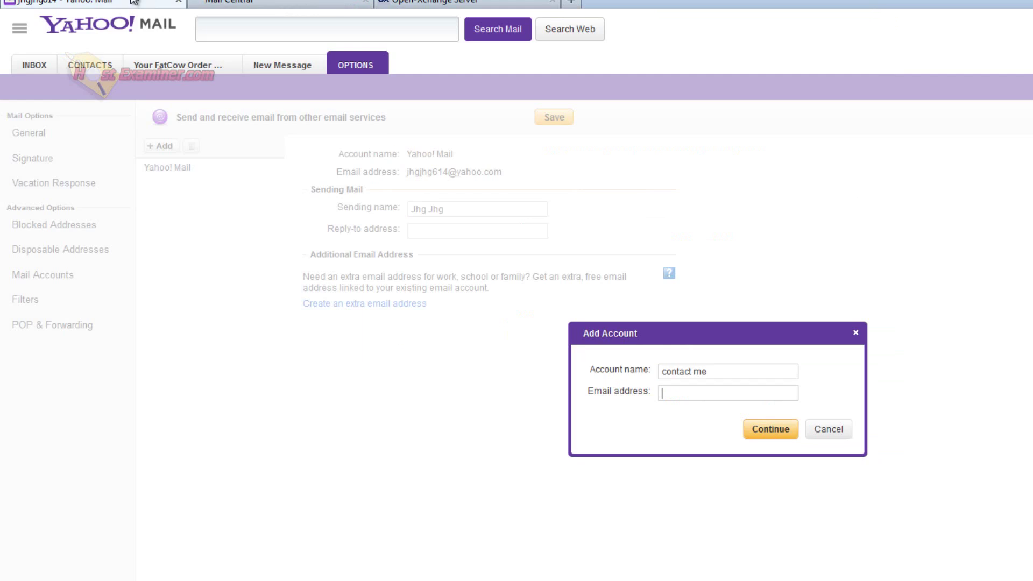
key(ctrl+v)
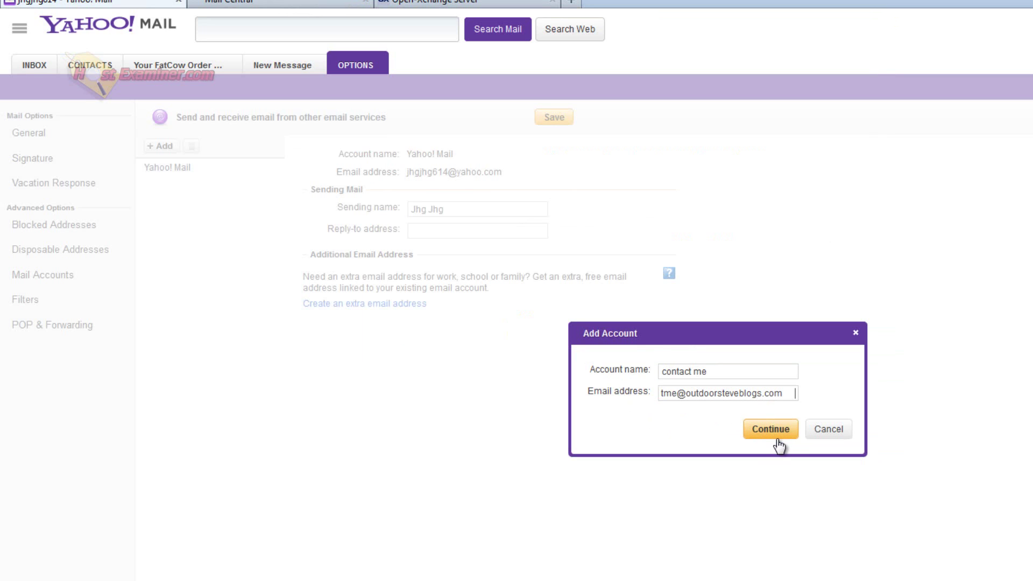
key(BackSpace)
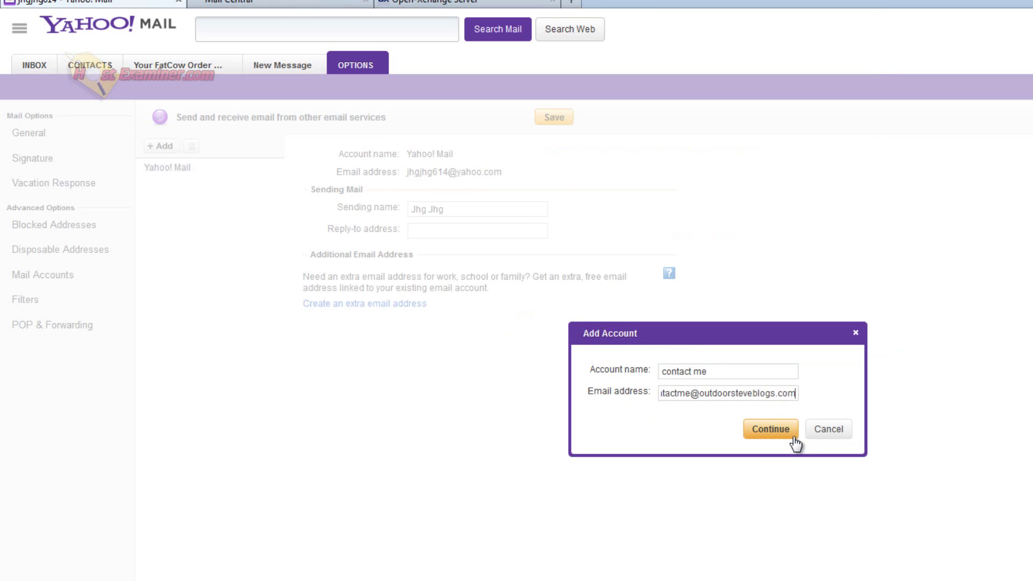
click(770, 429)
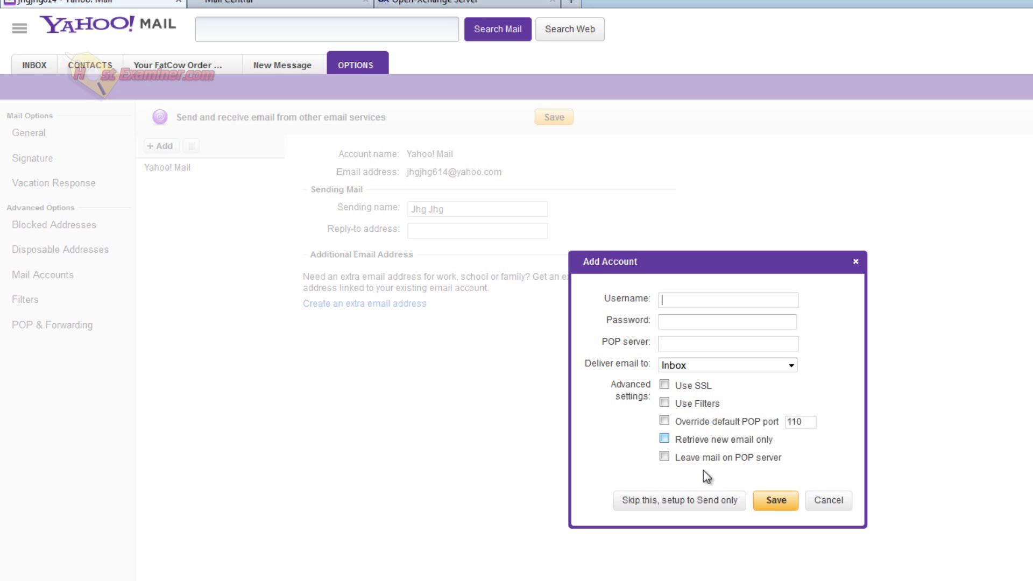
click(645, 514)
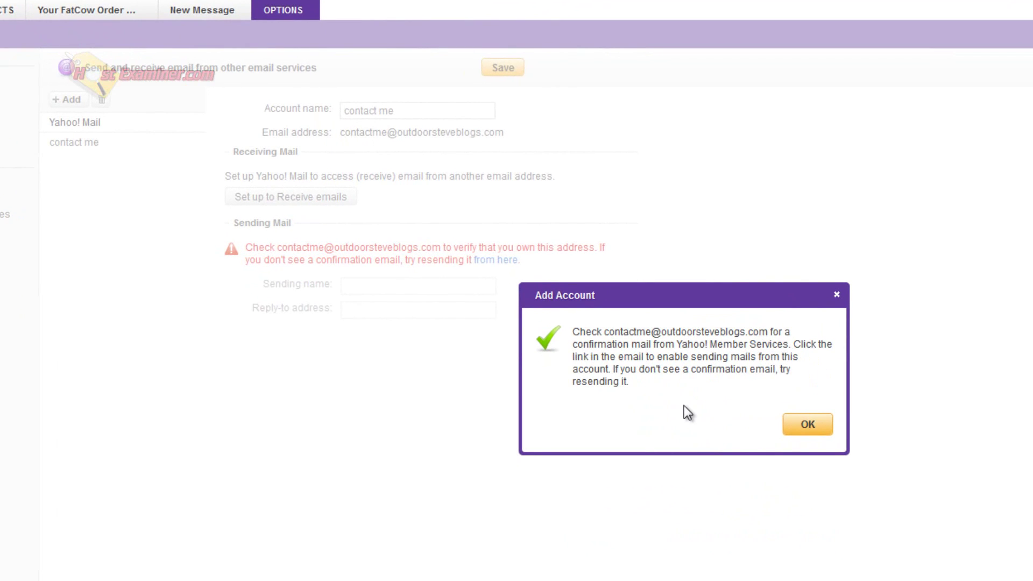
click(807, 425)
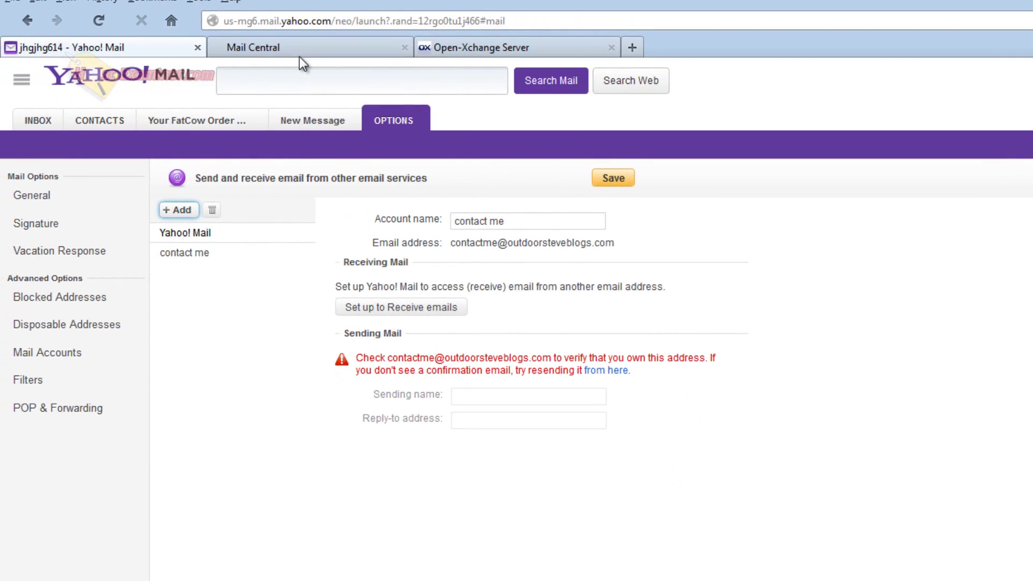
Step: Return to the FatCow control panel home and open the WebMail login page
click(299, 56)
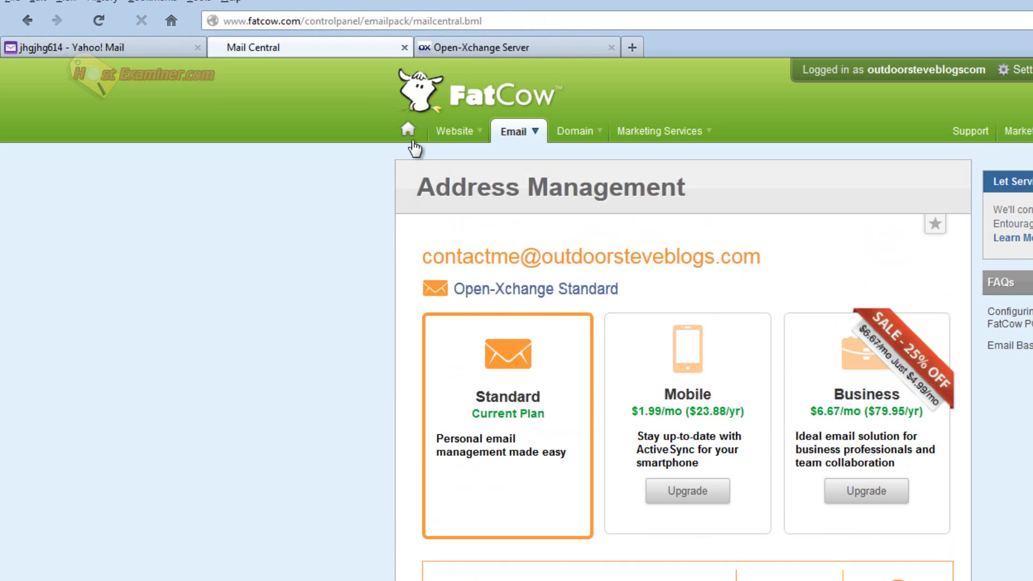
click(411, 137)
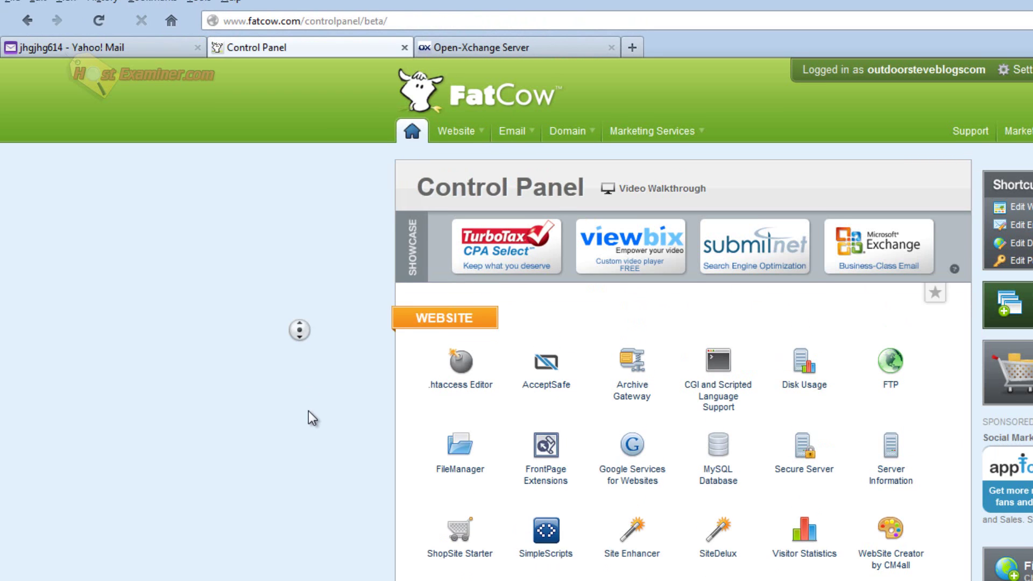
scroll(311, 417, down, 5)
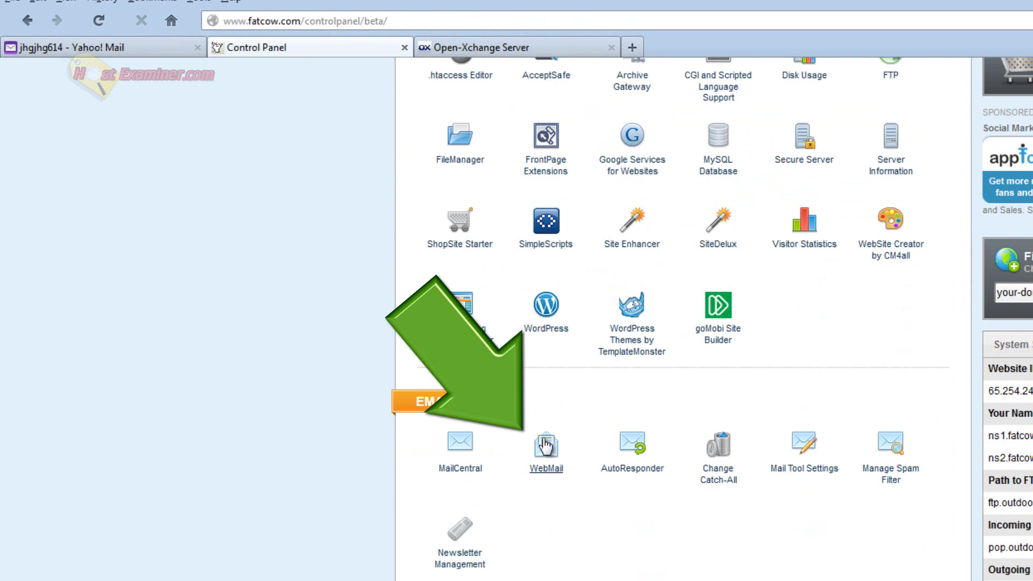
click(546, 447)
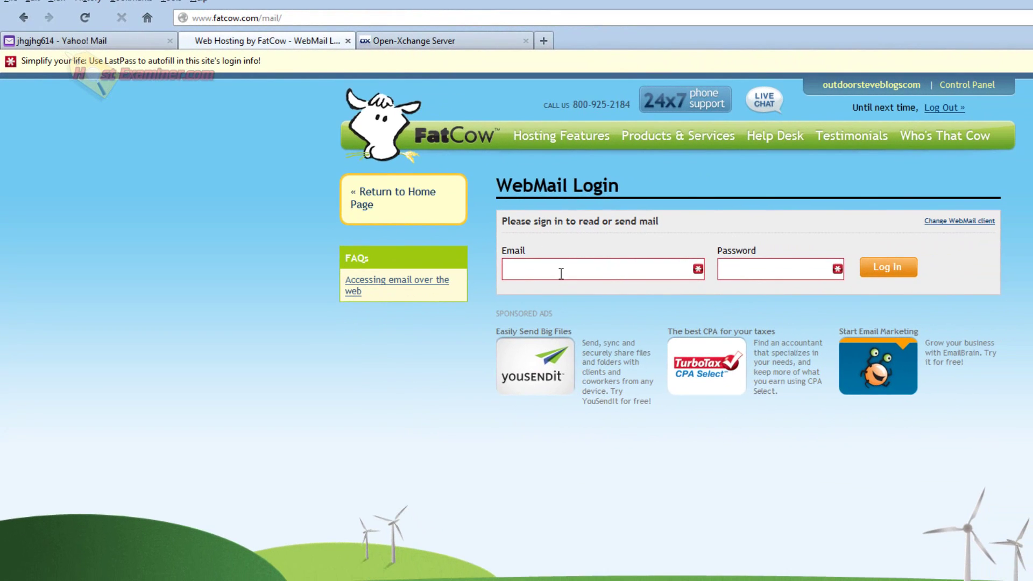
Step: Fill in the custom-domain mailbox address and password, then submit the login
click(561, 274)
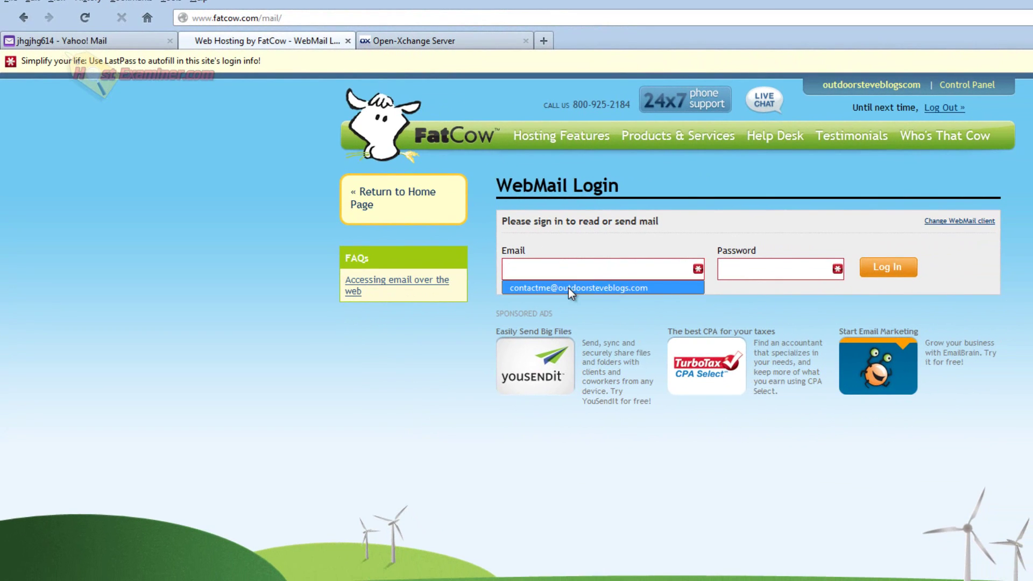
click(568, 288)
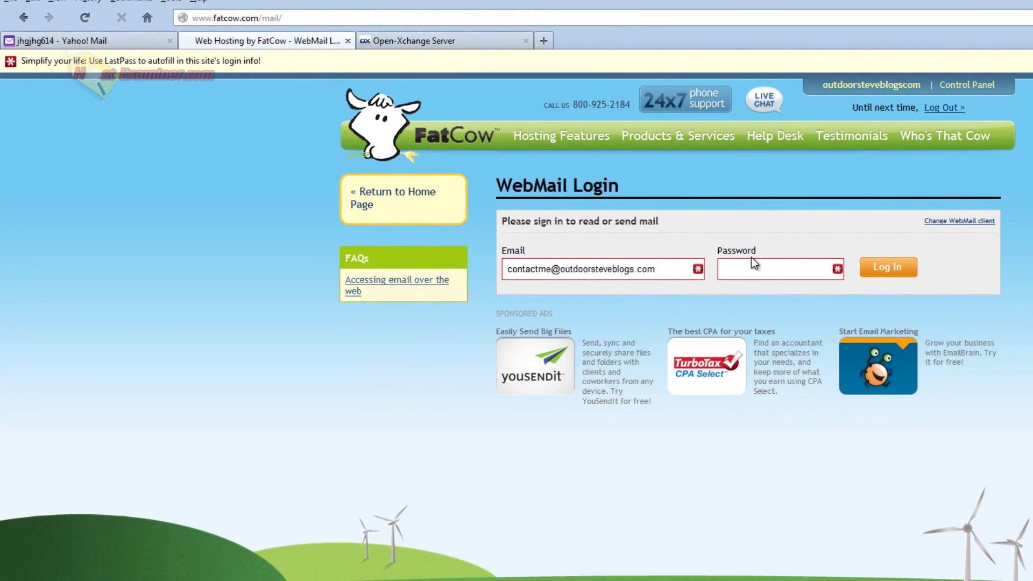
click(753, 268)
key(ctrl+v)
click(906, 272)
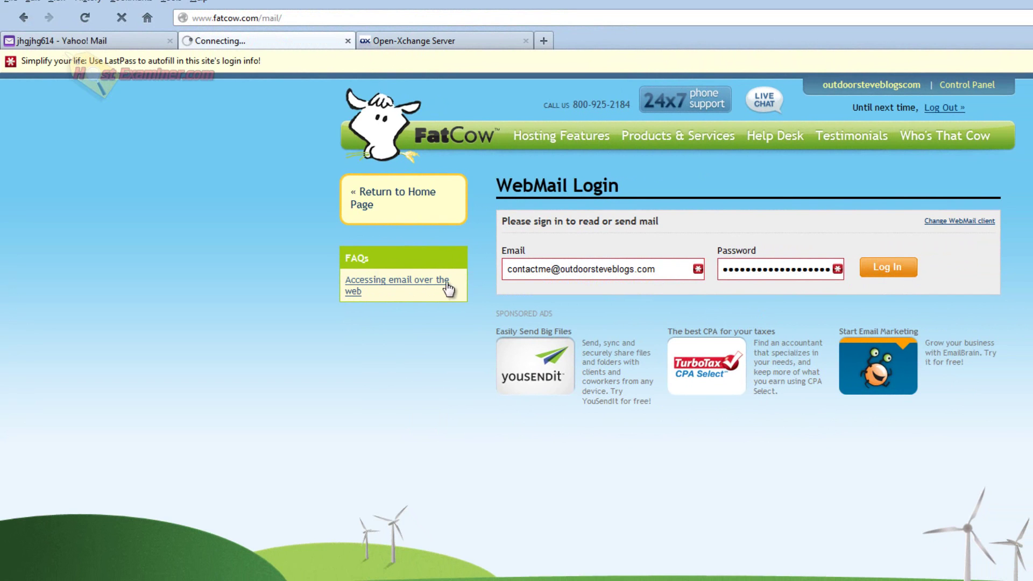
Step: Log back into the webmail, dismiss the setup wizard, and follow the Yahoo 'Verify this email address' link
click(867, 293)
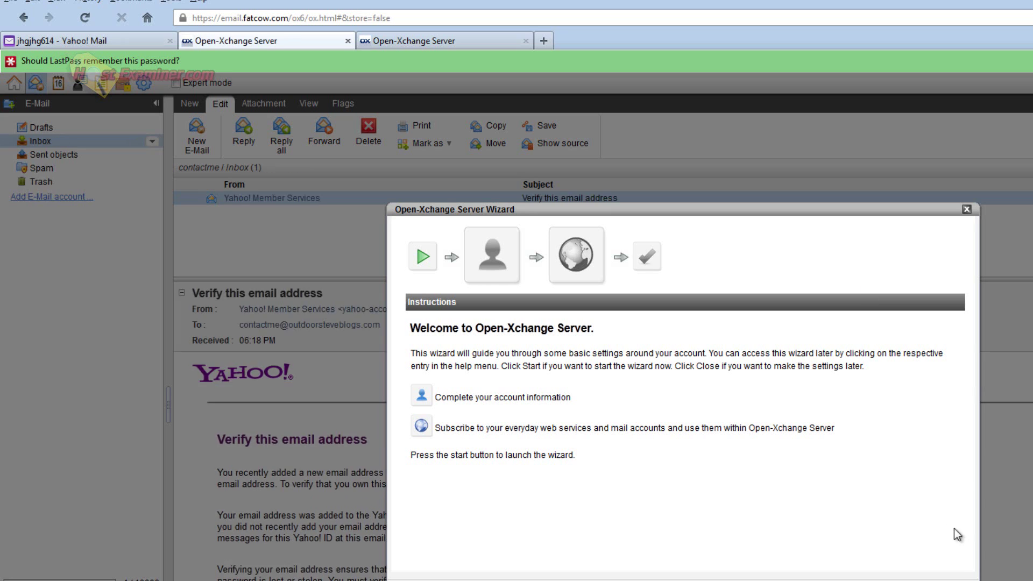
key(Escape)
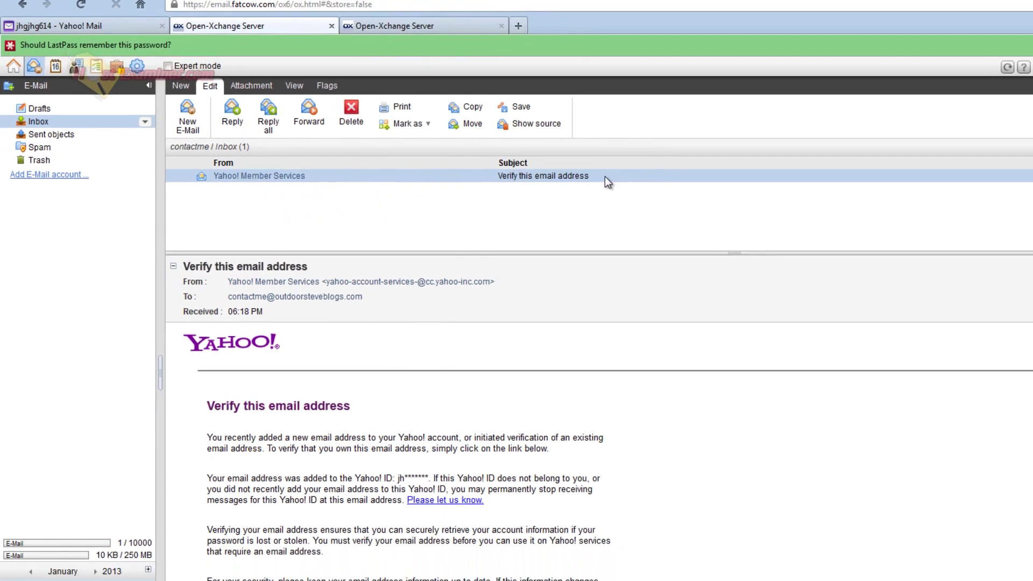
scroll(582, 388, down, 5)
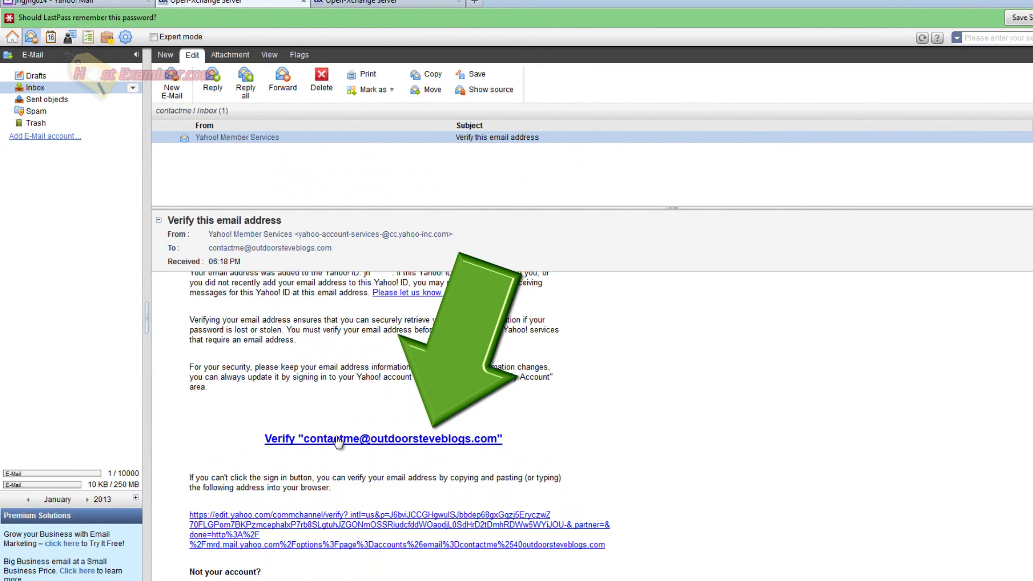
click(338, 442)
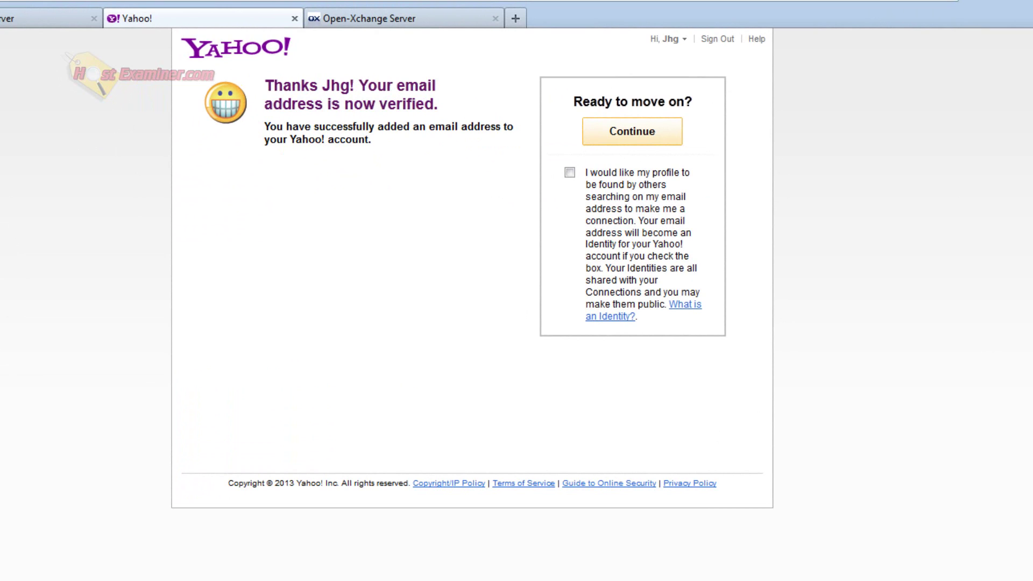
Step: Save the Yahoo mail account settings and review the contact me account in Mail Accounts
click(102, 11)
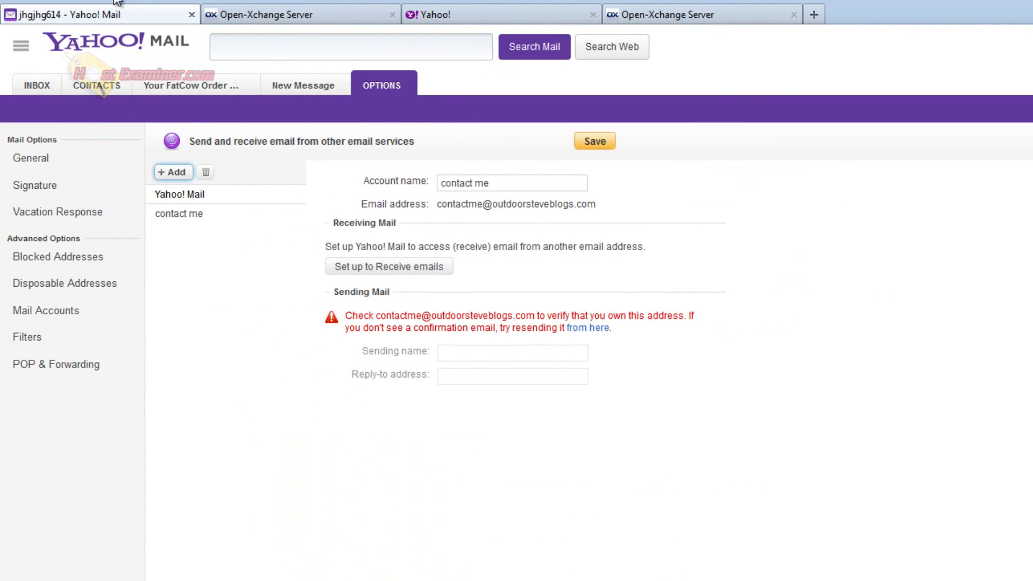
click(592, 142)
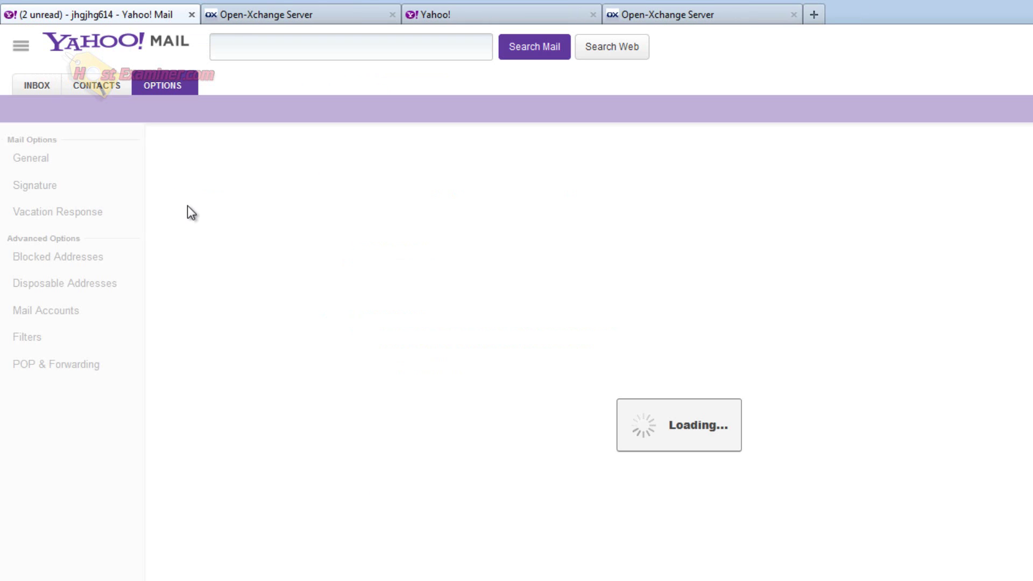
click(39, 315)
click(180, 218)
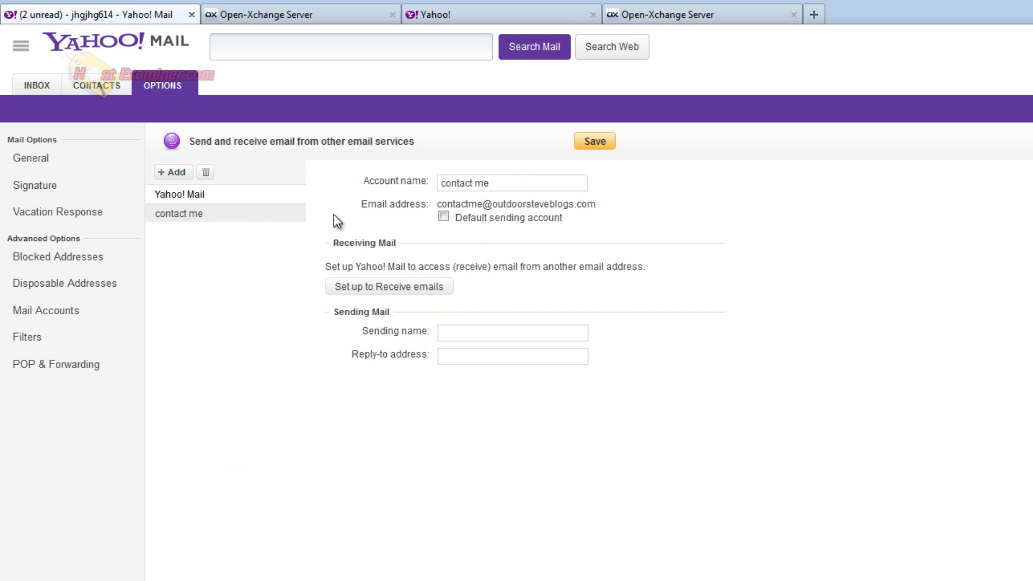
Step: Send a 'test' message to the custom-domain address and open it when it arrives
click(38, 94)
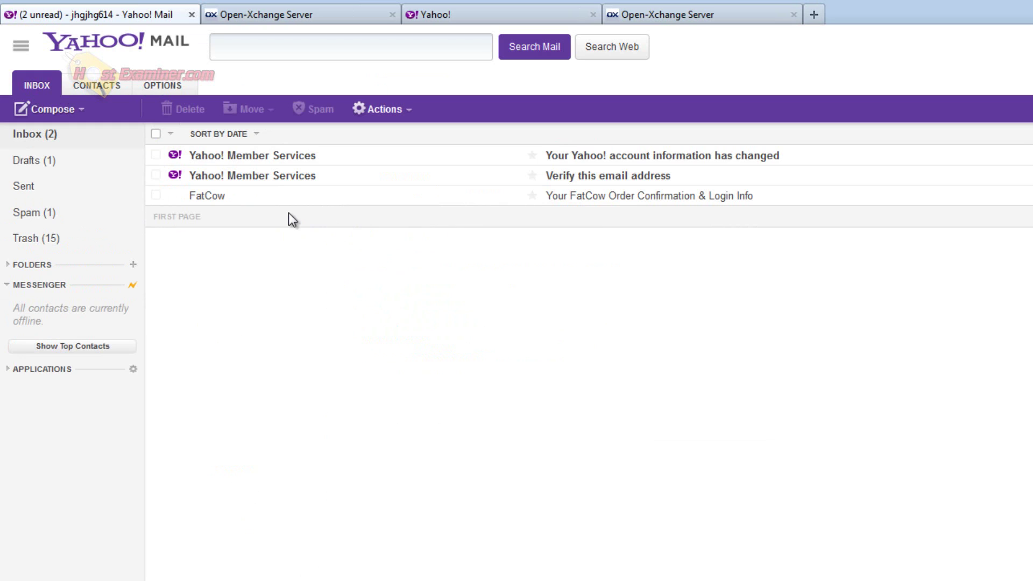
click(43, 109)
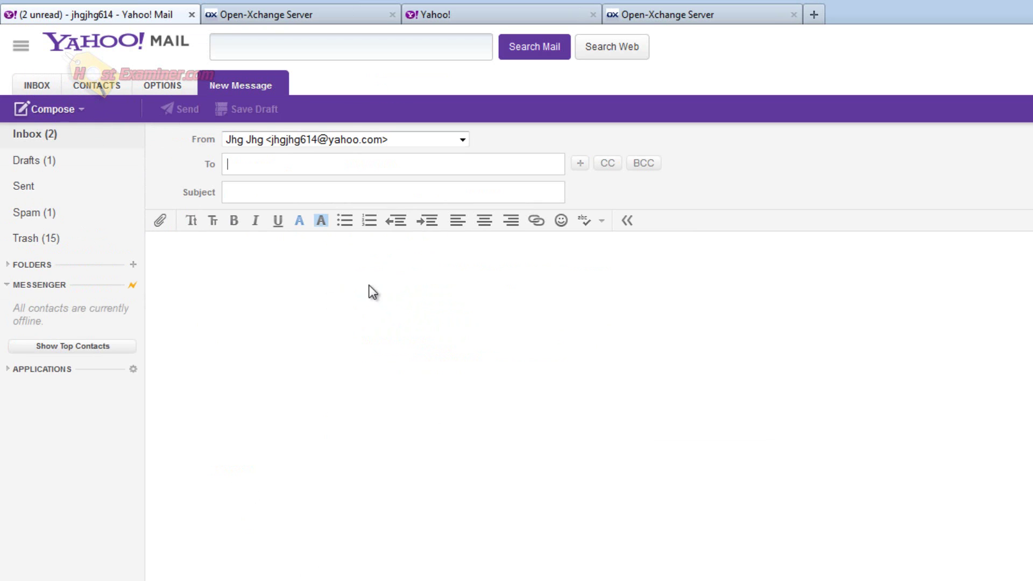
key(ctrl+v)
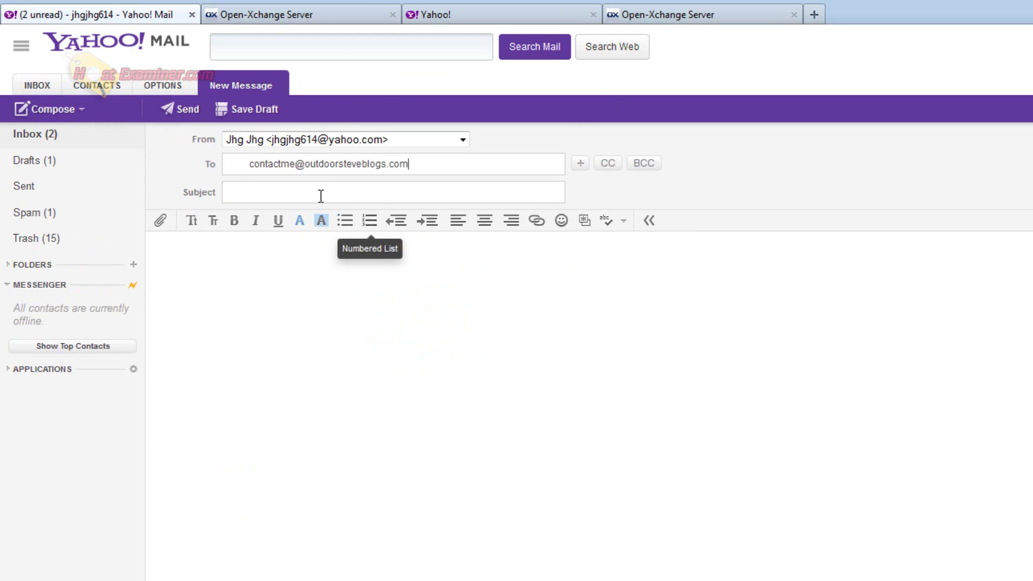
click(270, 194)
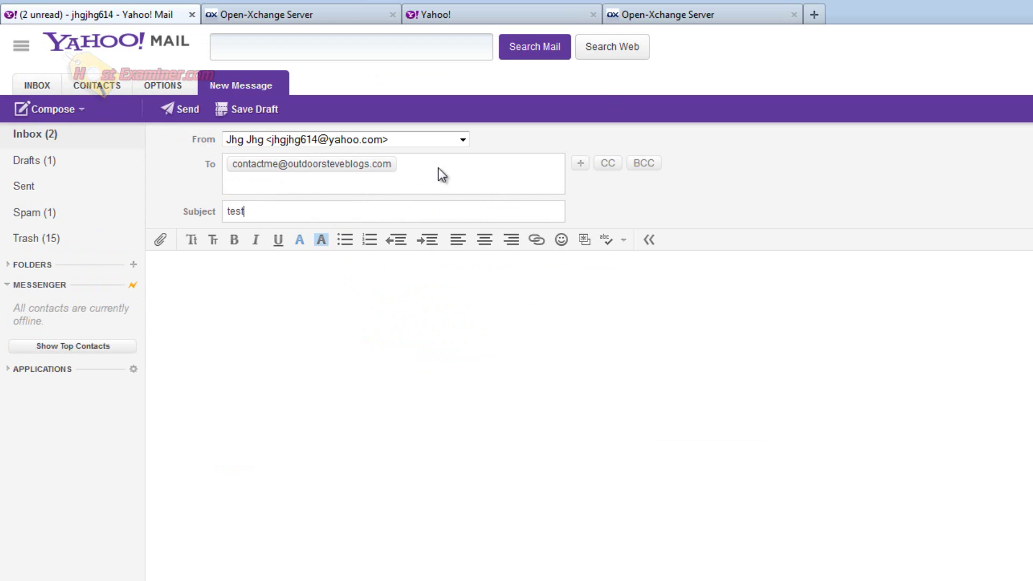
key(Tab)
text(test)
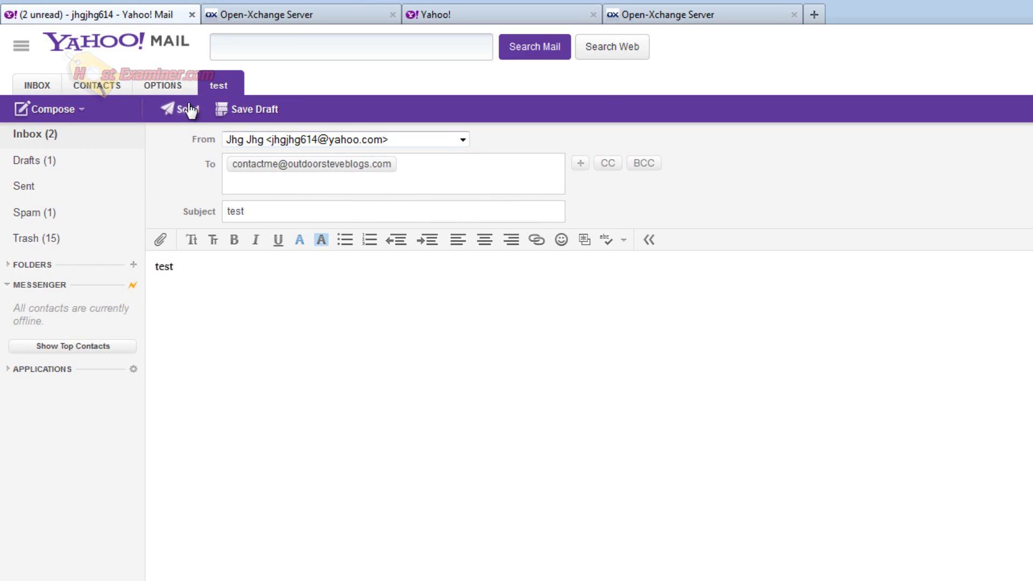
click(179, 109)
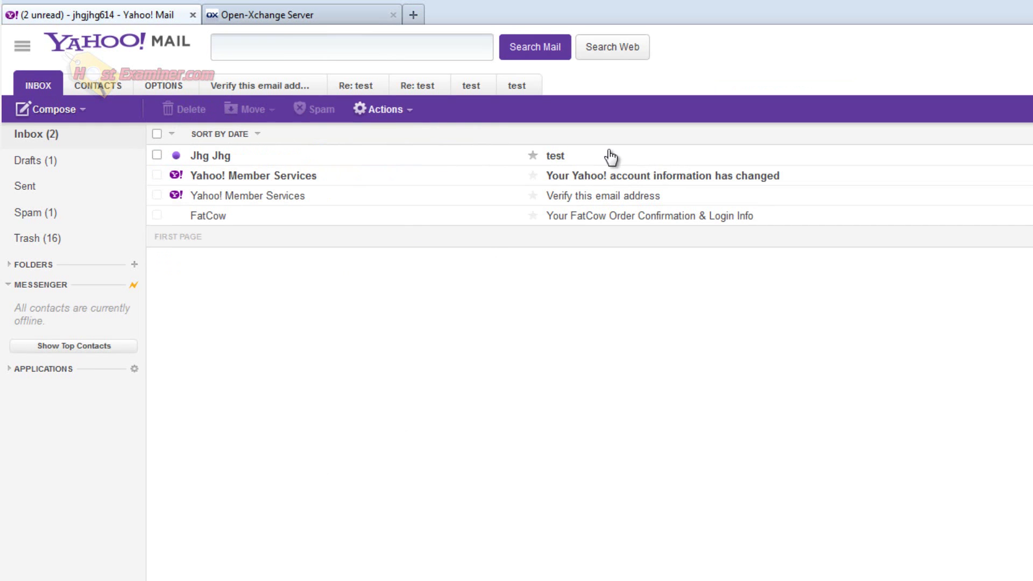
click(345, 161)
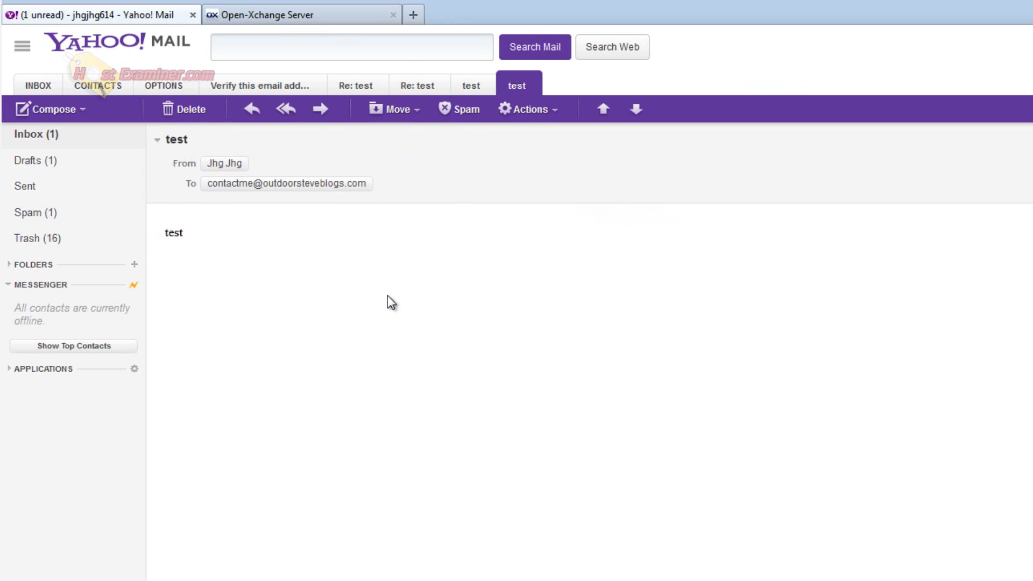
Step: Compose a new Yahoo message with the custom-domain address chosen as the From sender
click(64, 137)
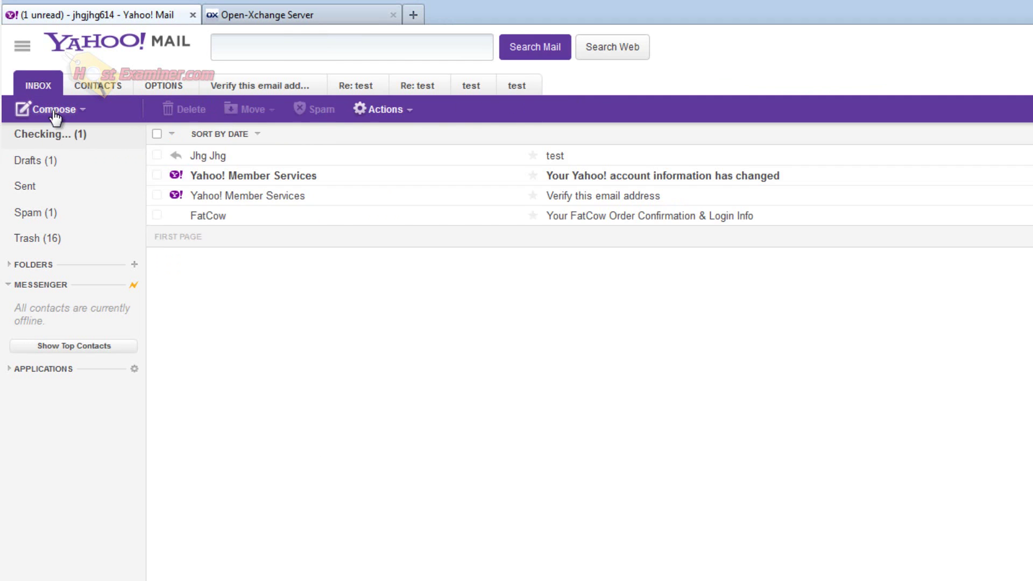
click(53, 110)
click(418, 139)
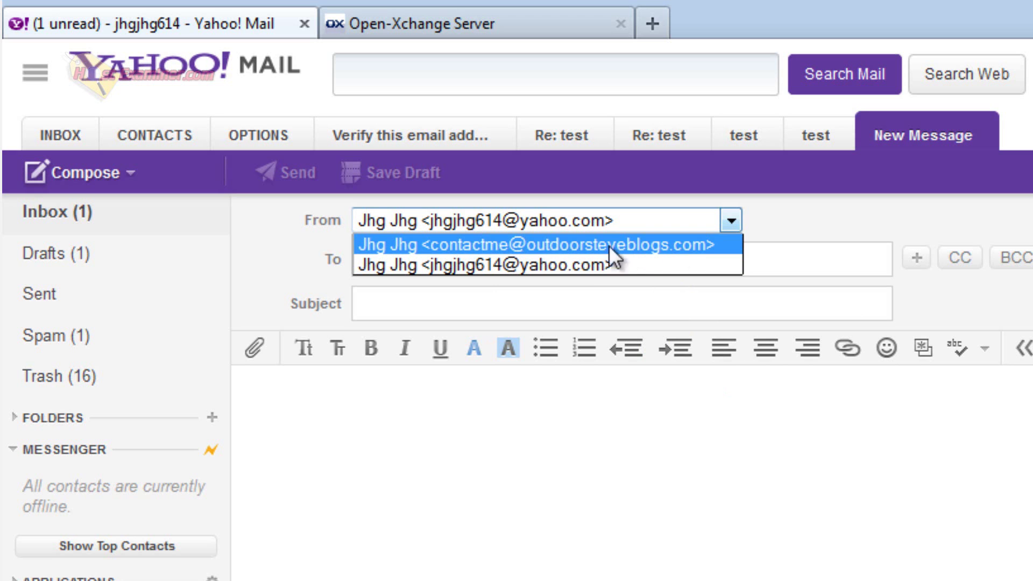
click(587, 245)
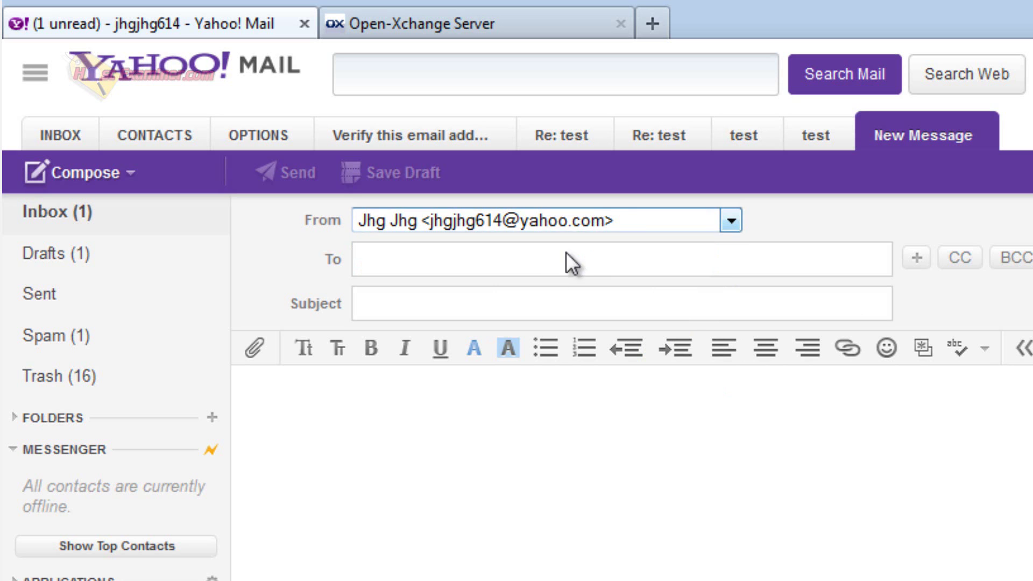
Step: Sign in to Gmail and open Settings > Accounts and Import, closing the add-address form unsaved
click(519, 230)
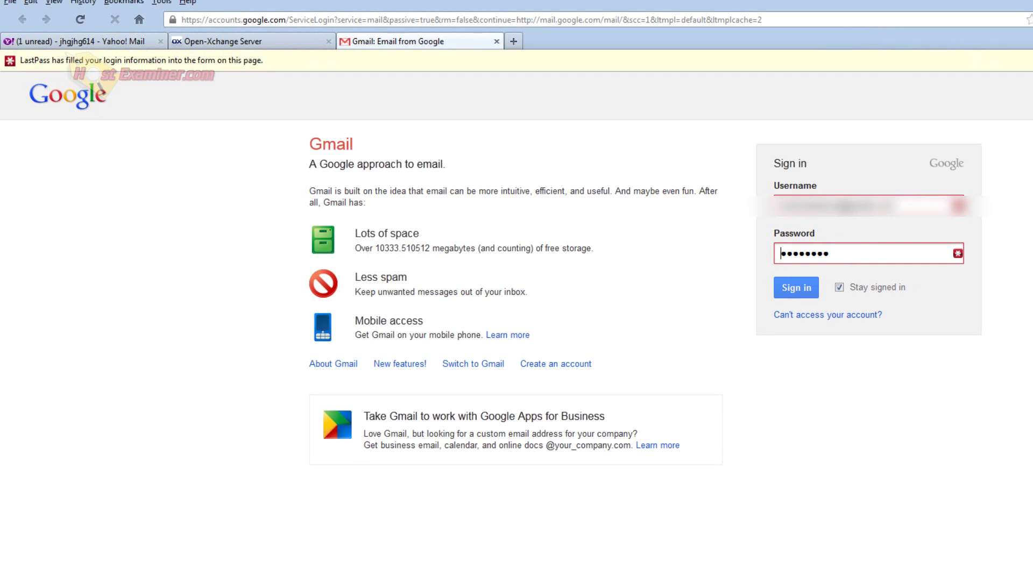
key(Return)
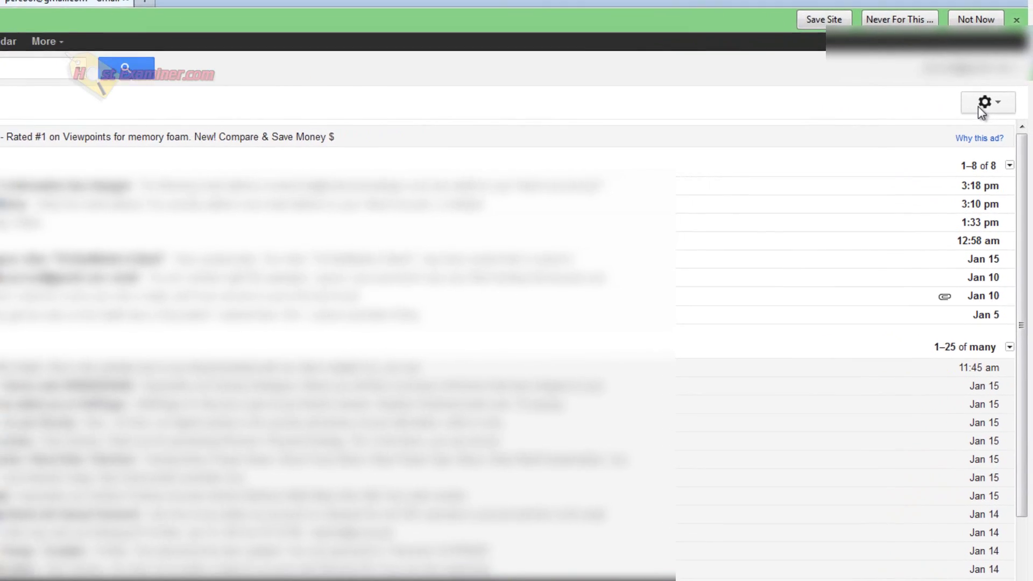
click(1006, 124)
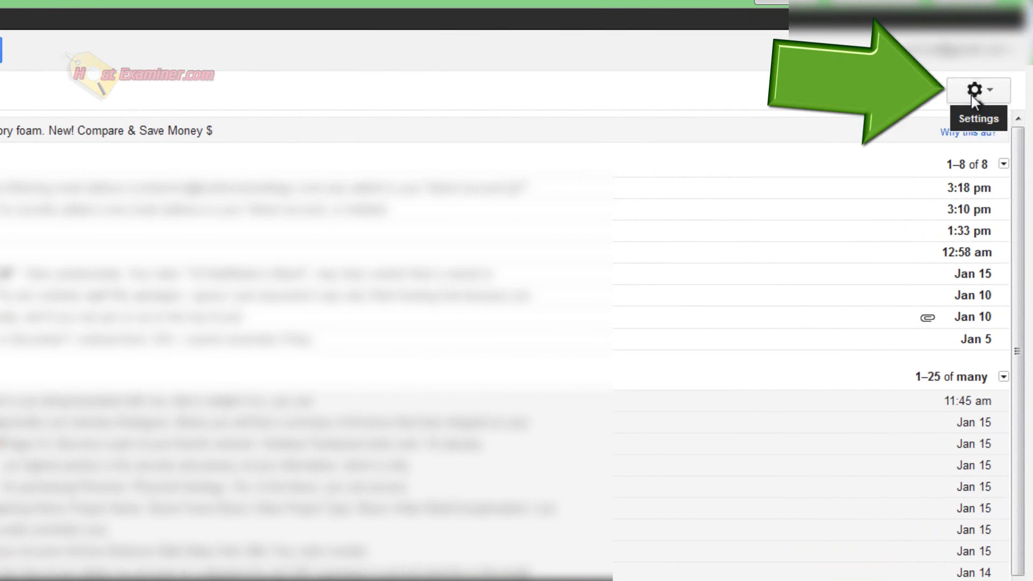
click(948, 204)
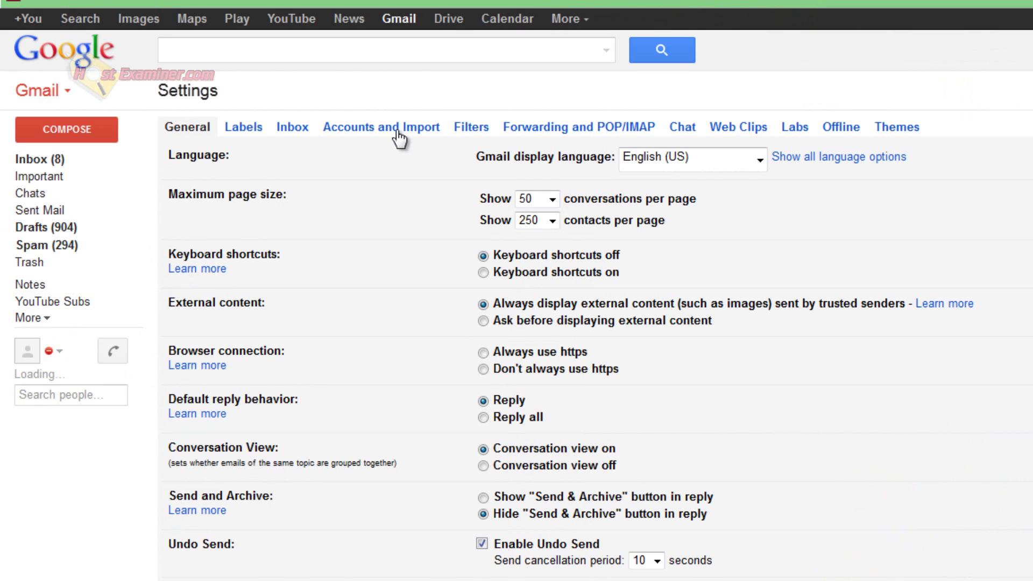
click(370, 129)
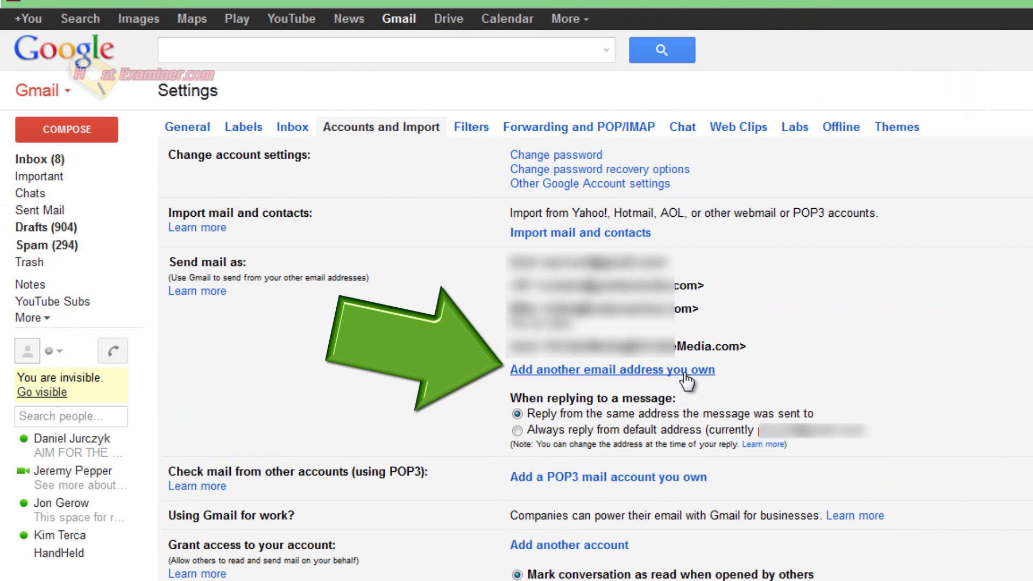
click(545, 371)
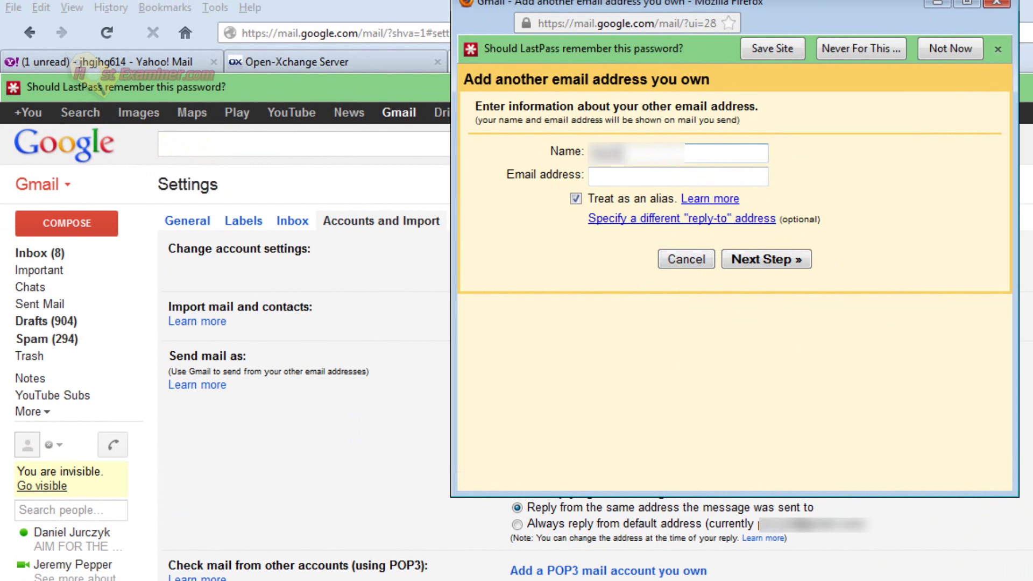
click(1013, 4)
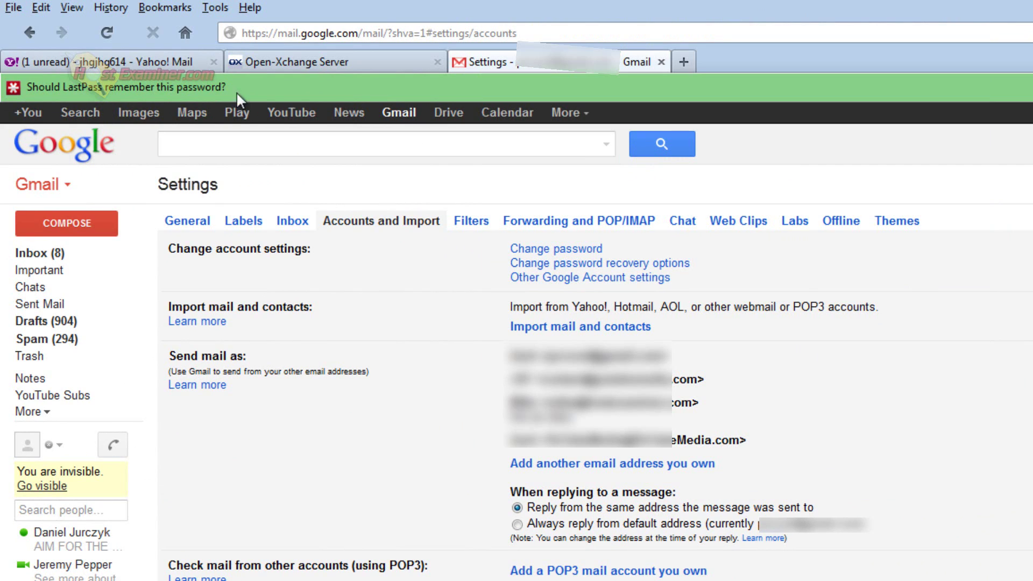
Step: Switch from the Yahoo! Mail tab to the Open-Xchange inbox showing the test and verification emails
click(175, 63)
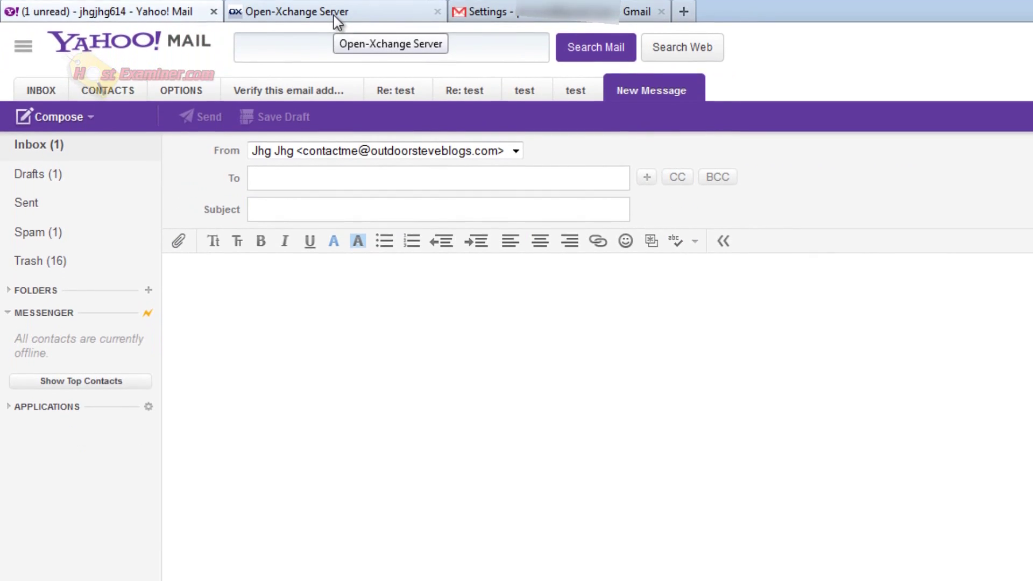
click(333, 51)
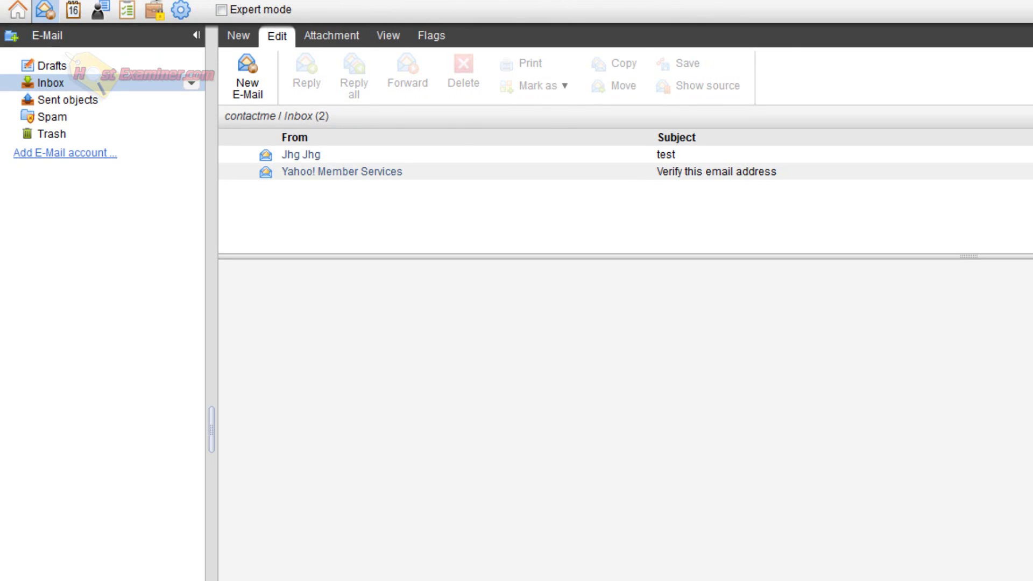